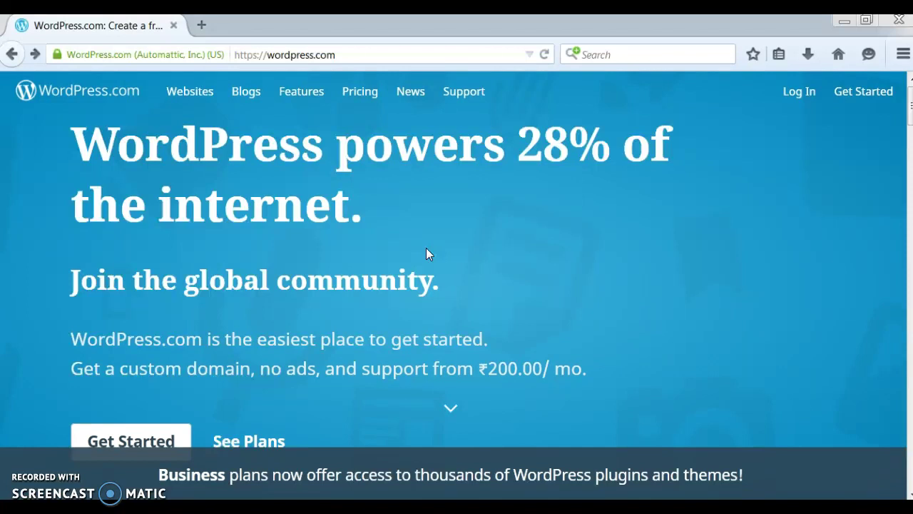
Select the current web address on the WordPress.com home page
click(332, 56)
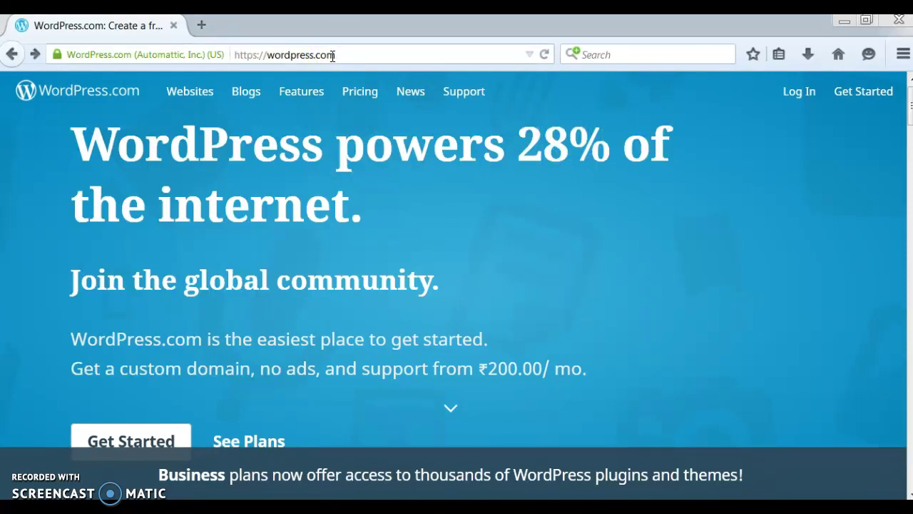
click(799, 93)
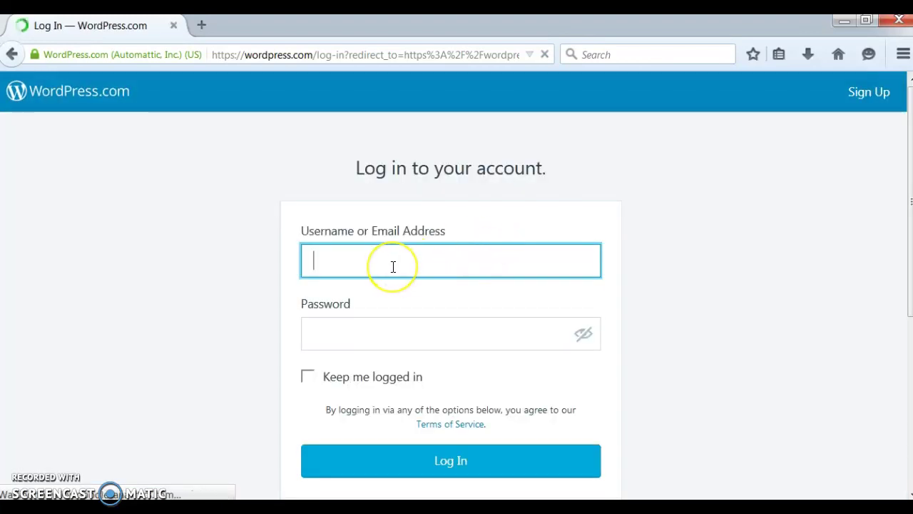
click(387, 331)
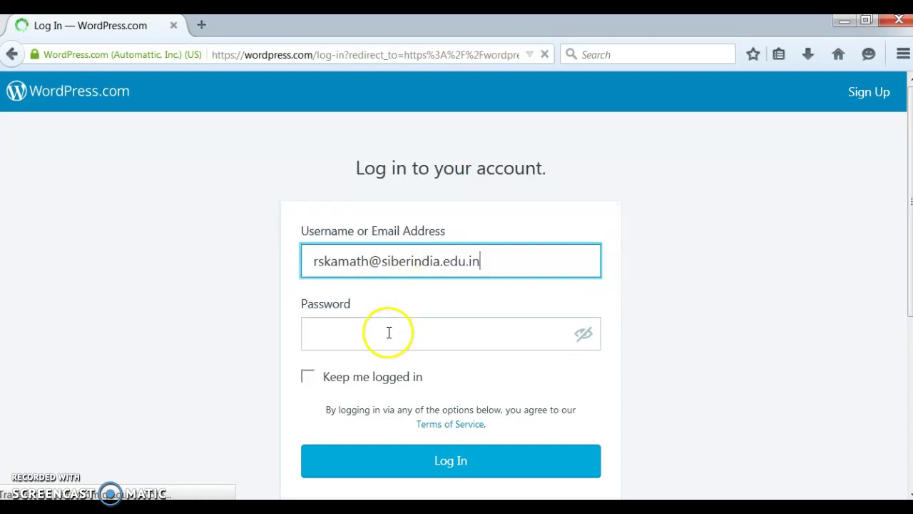
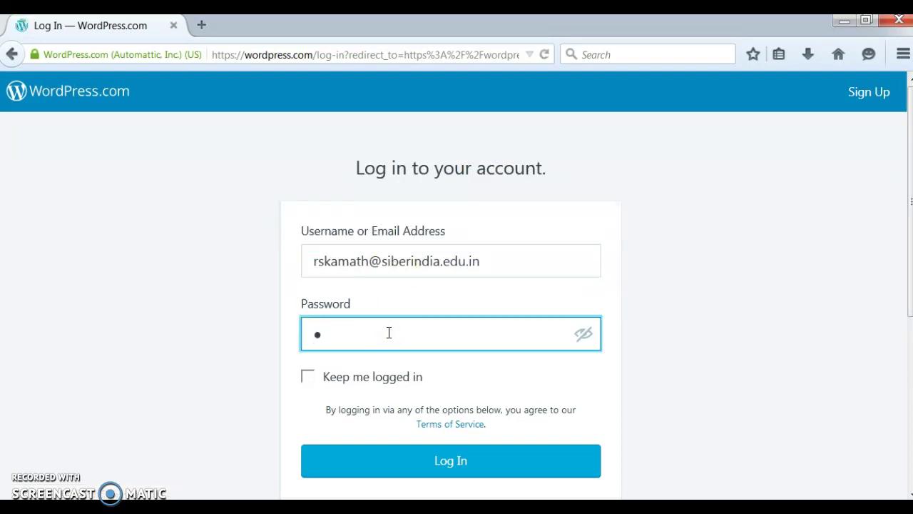
click(428, 462)
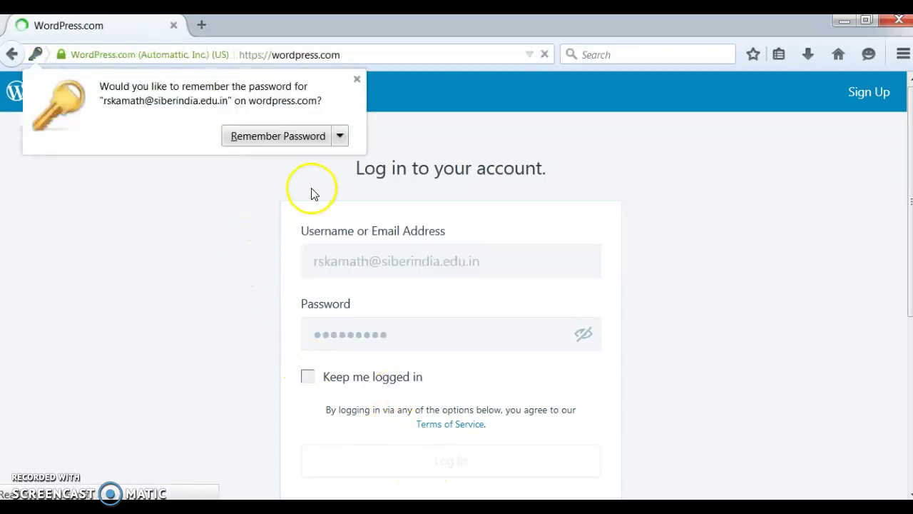
Dismiss the password prompt and choose Add New Site from the My Site sidebar
click(357, 78)
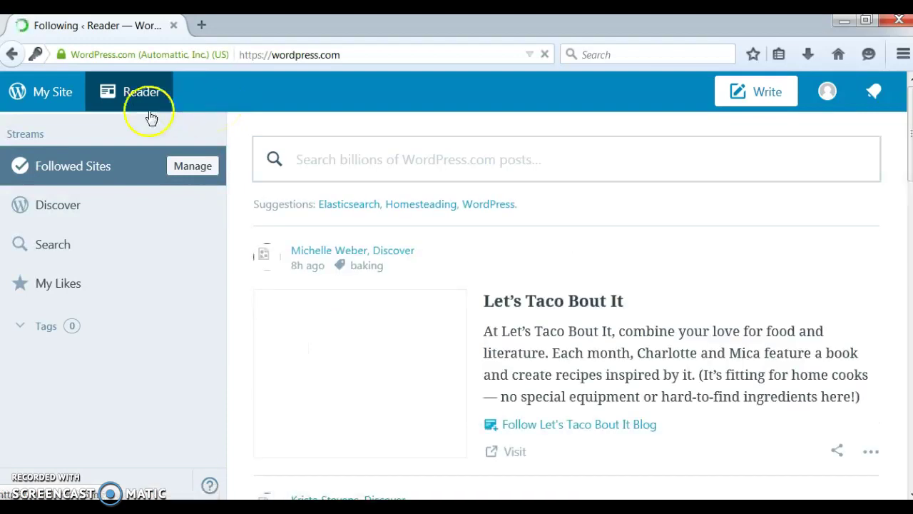
click(51, 94)
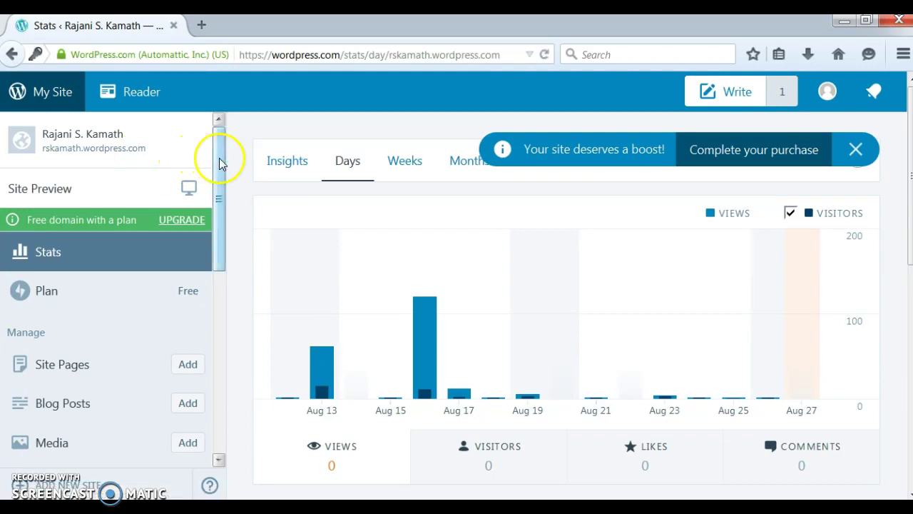
drag(220, 166, 233, 377)
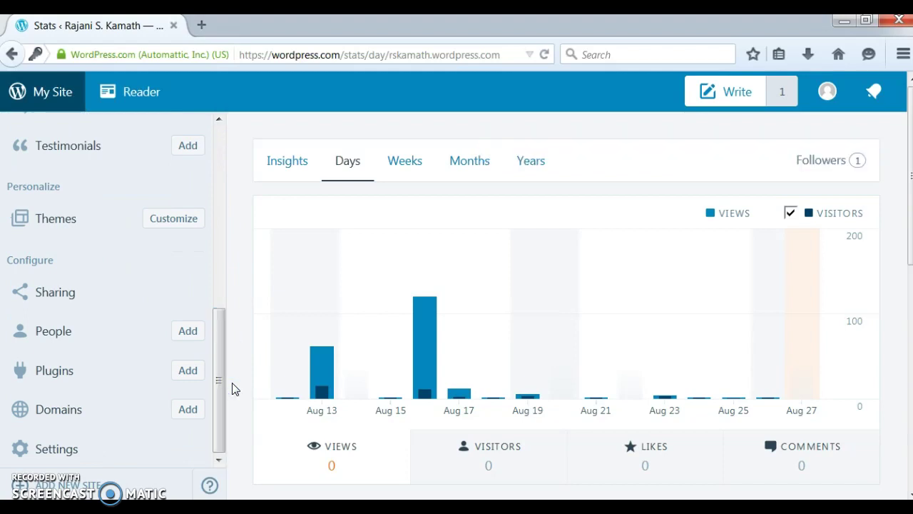
click(64, 485)
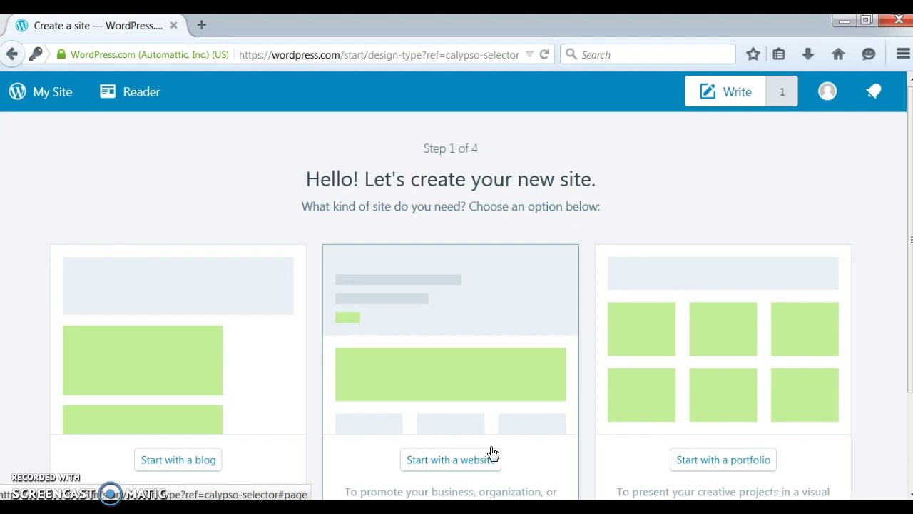
Choose a website with the Shoreditch theme and the free rsksiber .wordpress.com address
click(473, 460)
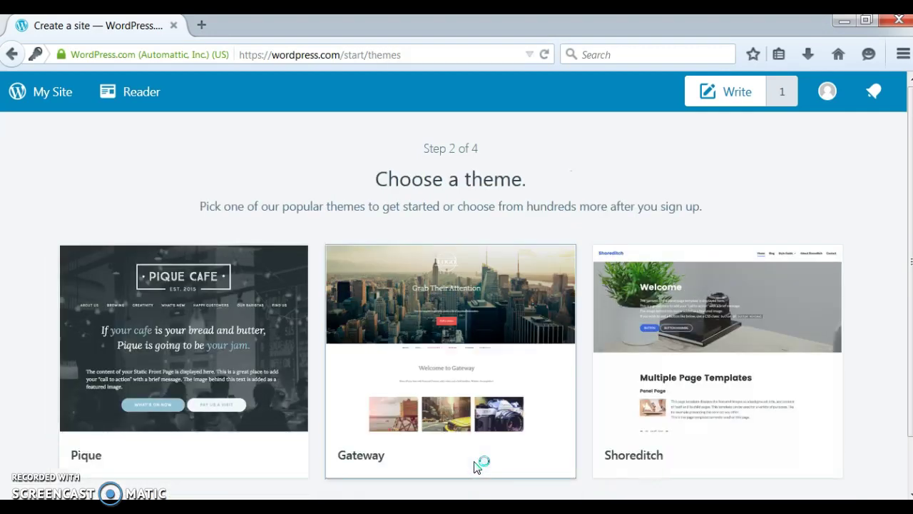
click(471, 464)
mouse_move(717, 361)
click(769, 338)
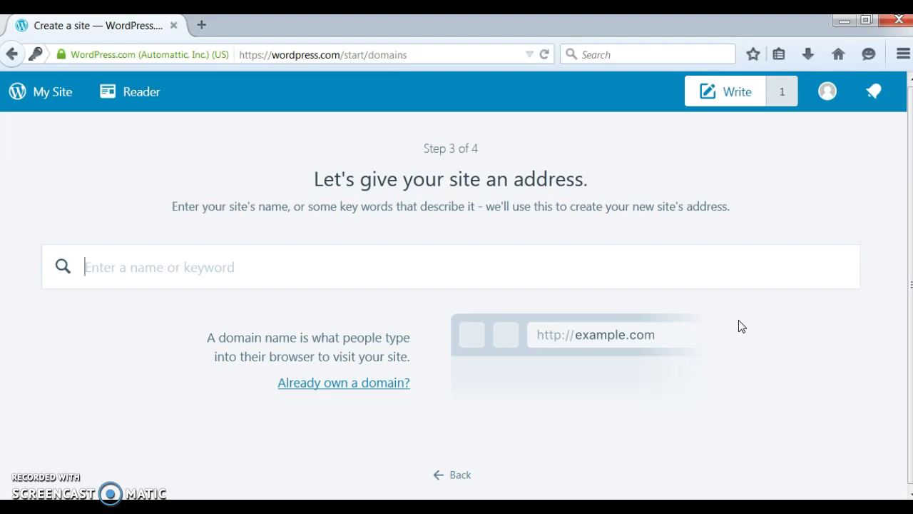
text(rsksiber)
click(561, 197)
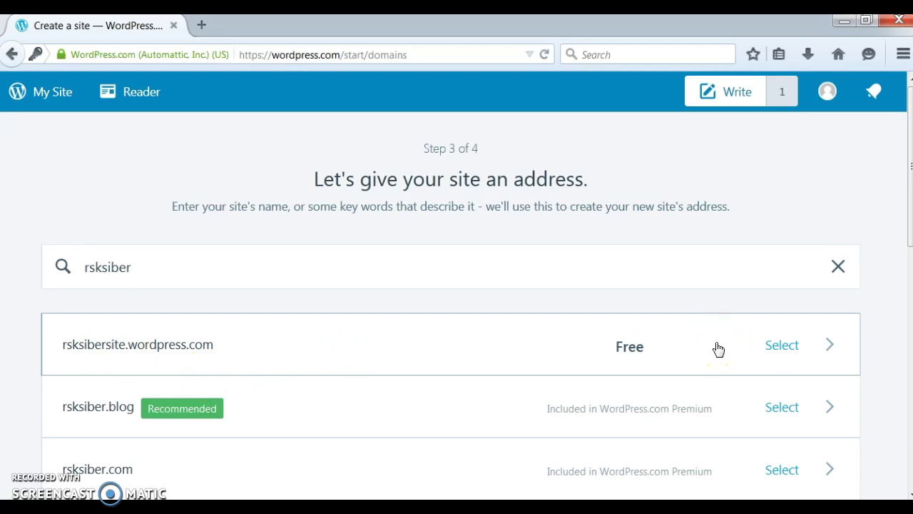
click(779, 348)
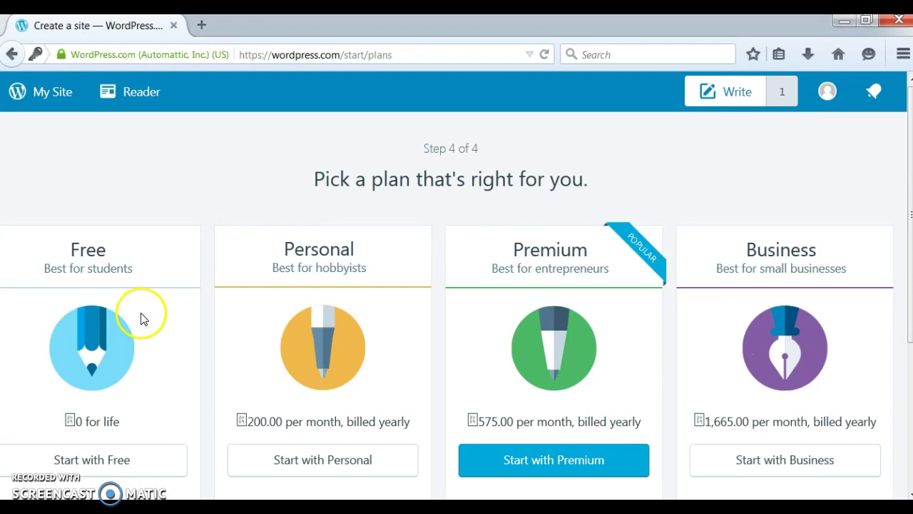
Pick the free plan and view the newly created site
click(93, 460)
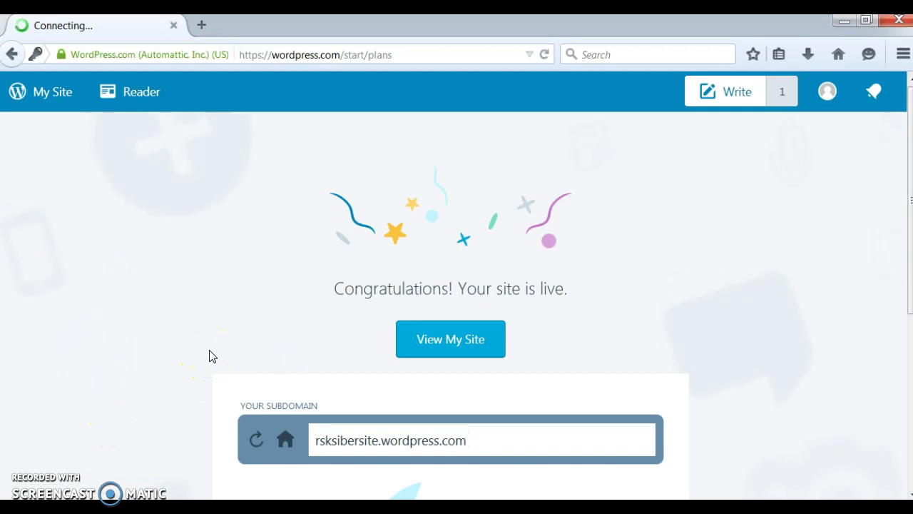
click(495, 278)
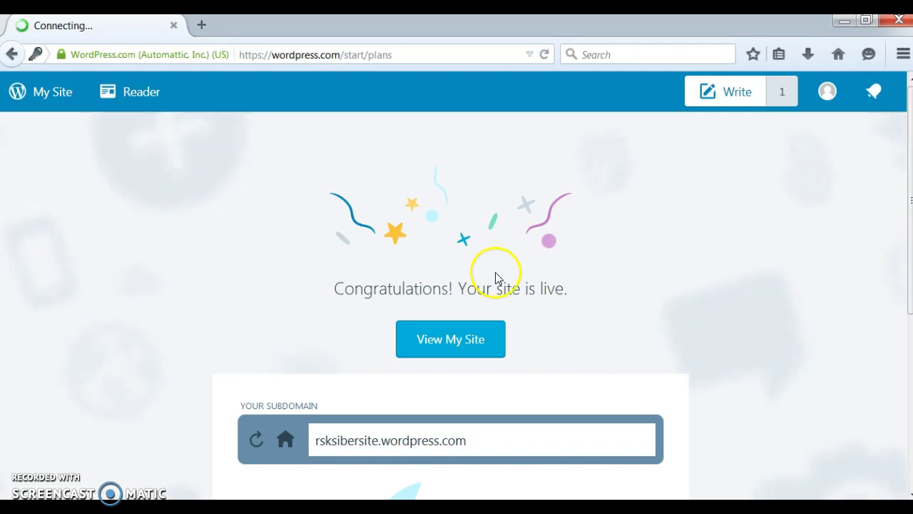
click(466, 345)
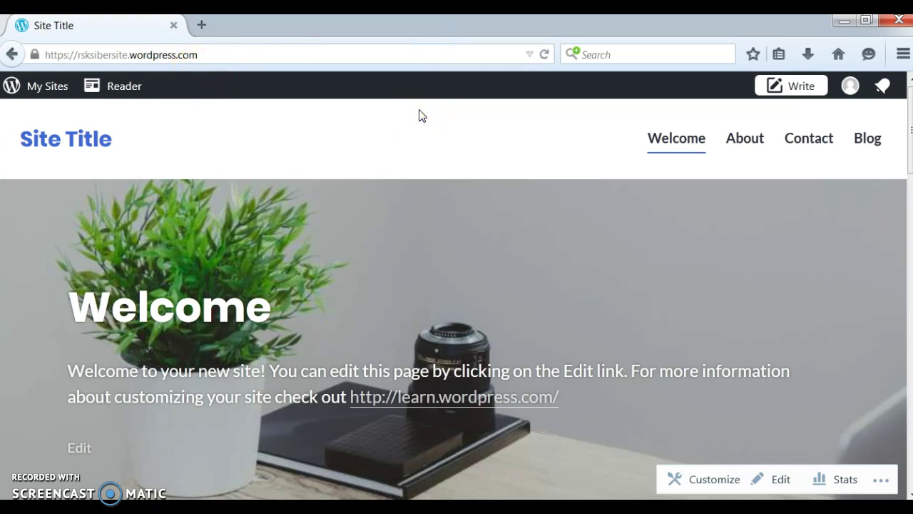
Scroll through the Shoreditch Welcome page to the bottom and back to the top
scroll(457, 321, down, 1)
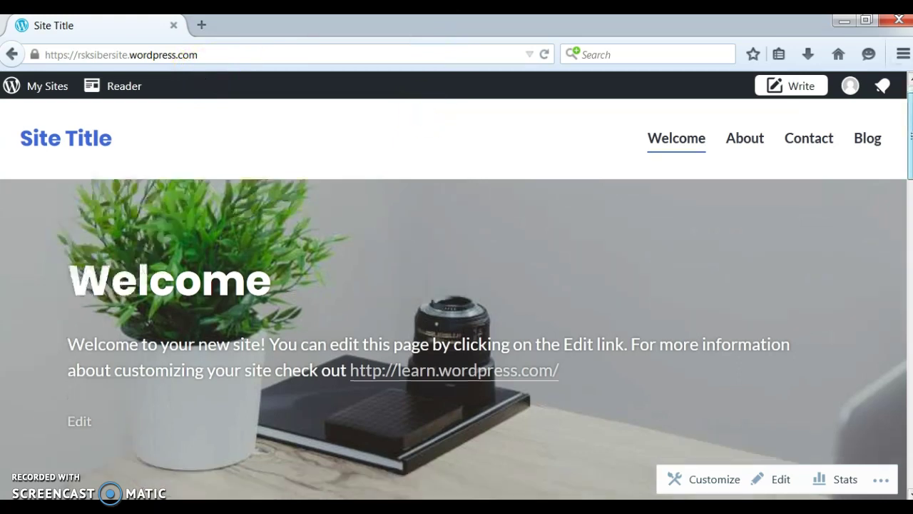
scroll(456, 321, down, 2)
scroll(457, 321, down, 1)
scroll(457, 321, down, 2)
scroll(457, 85, down, 2)
scroll(456, 85, down, 2)
scroll(456, 85, down, 2)
scroll(457, 85, down, 1)
scroll(456, 321, down, 2)
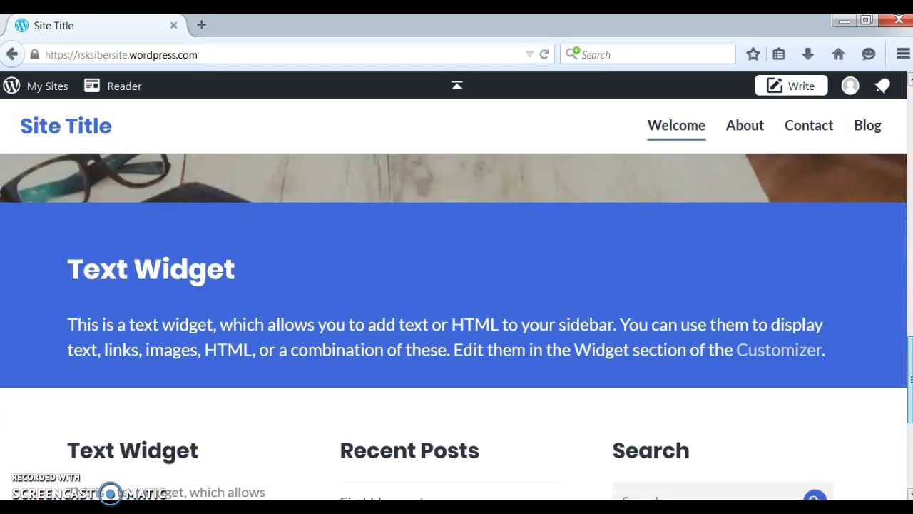
scroll(457, 321, down, 2)
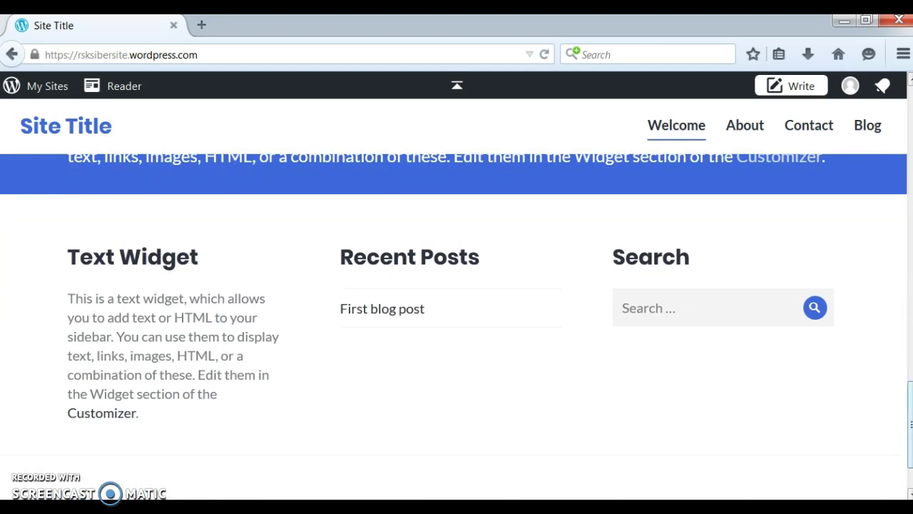
drag(909, 424, 910, 100)
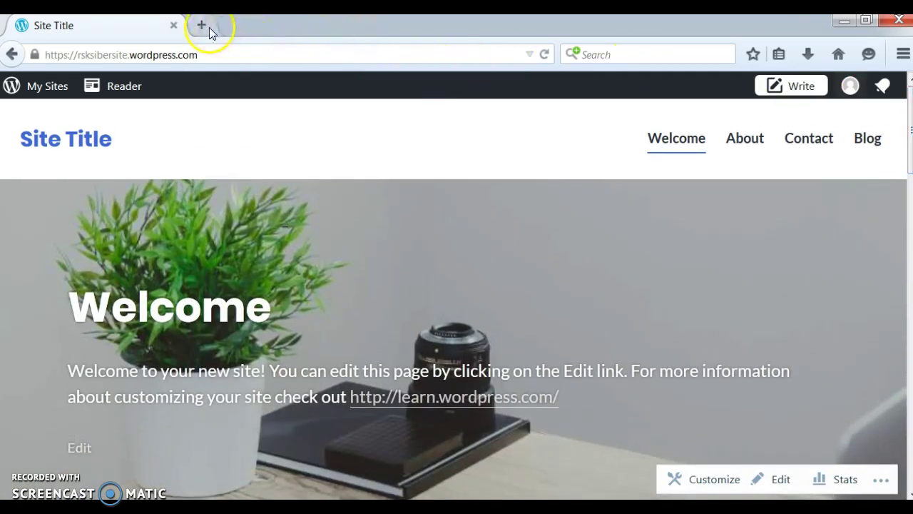
Load the site's wp-admin dashboard in a new tab from the copied site address
click(206, 56)
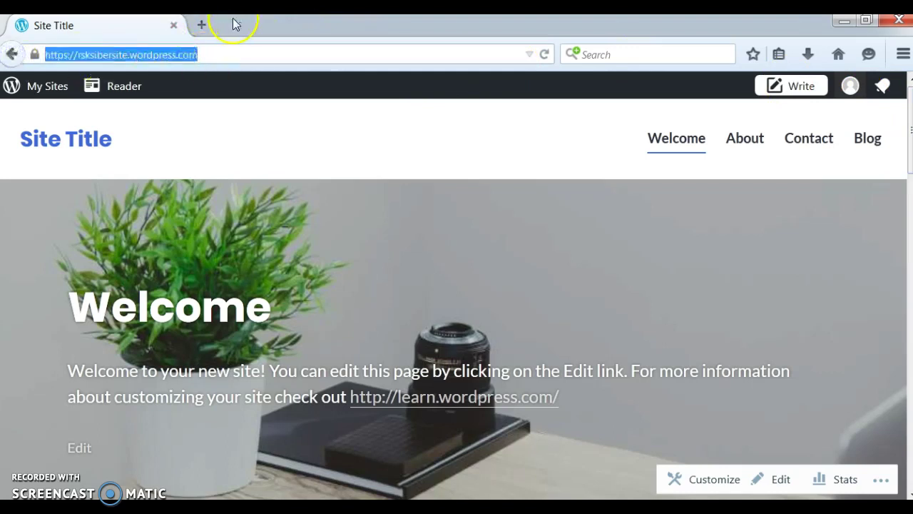
click(207, 25)
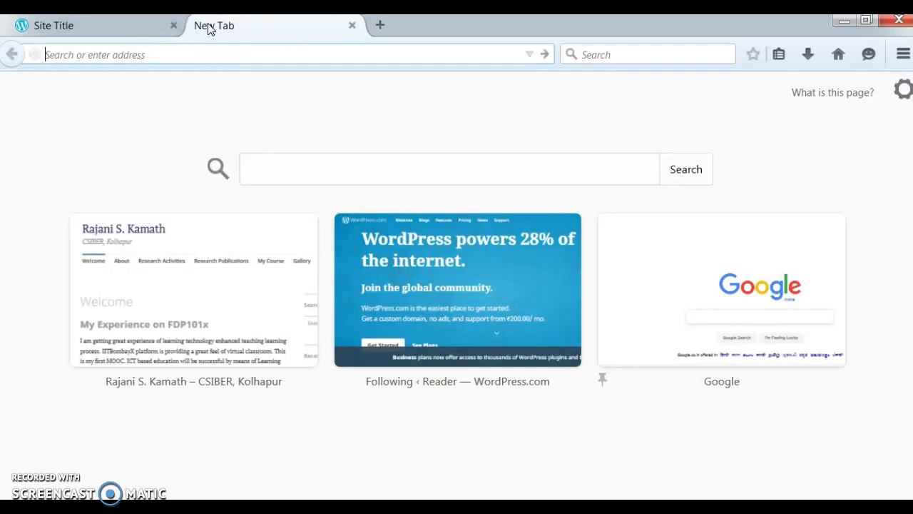
text(https://rsksibersite.wordpress.com/)
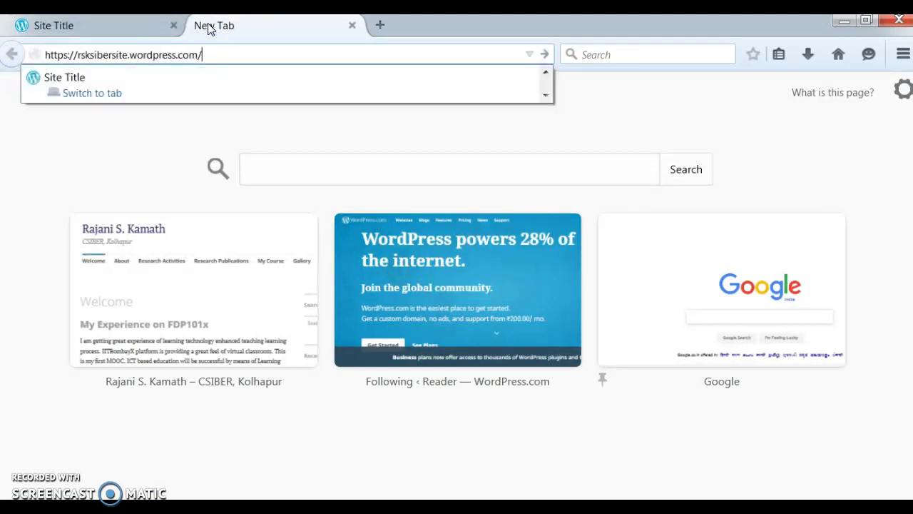
text(wp-ad)
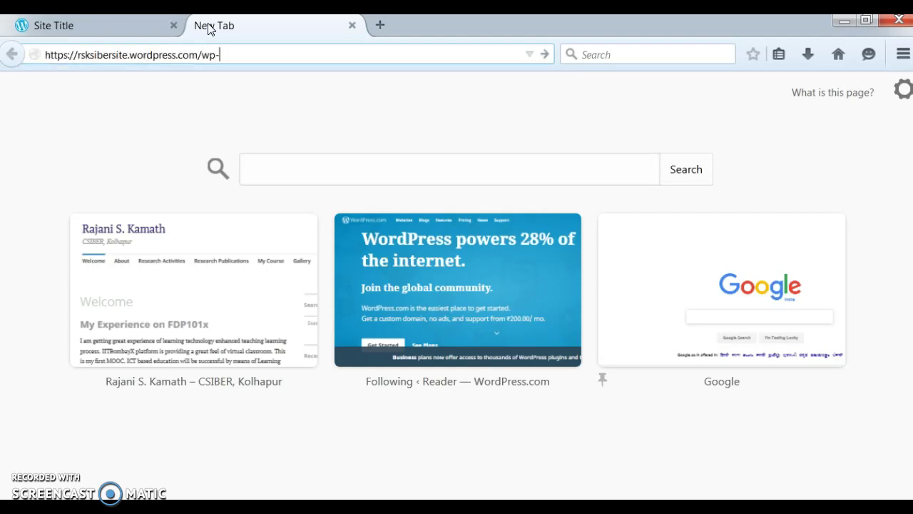
text(min)
key(Return)
click(246, 192)
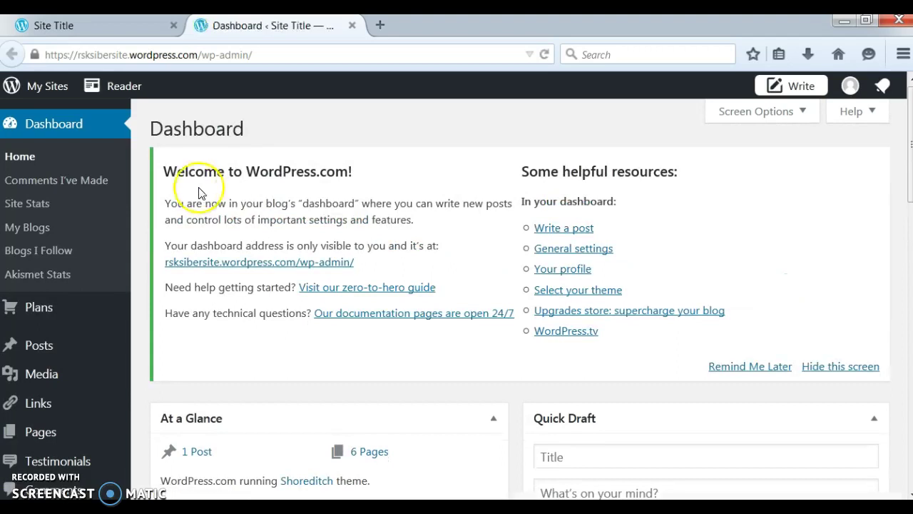
Launch the Customizer from the site management menu
click(48, 87)
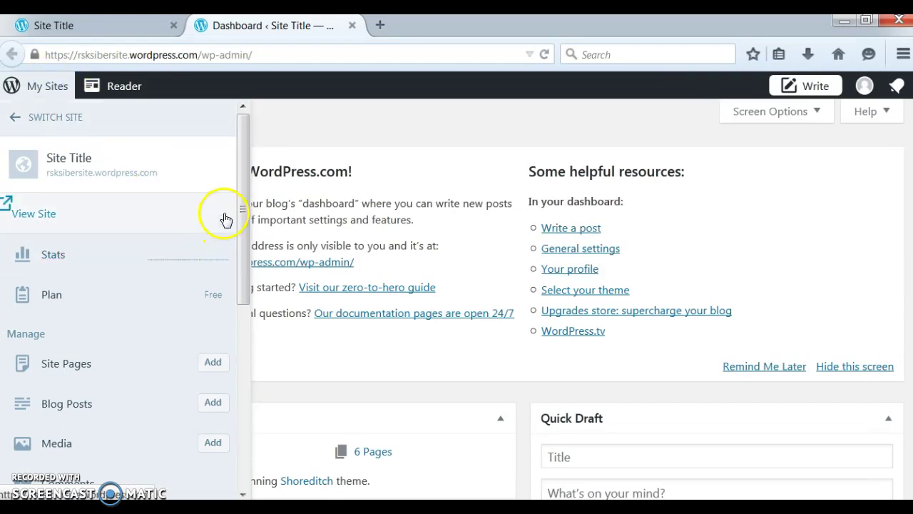
click(243, 202)
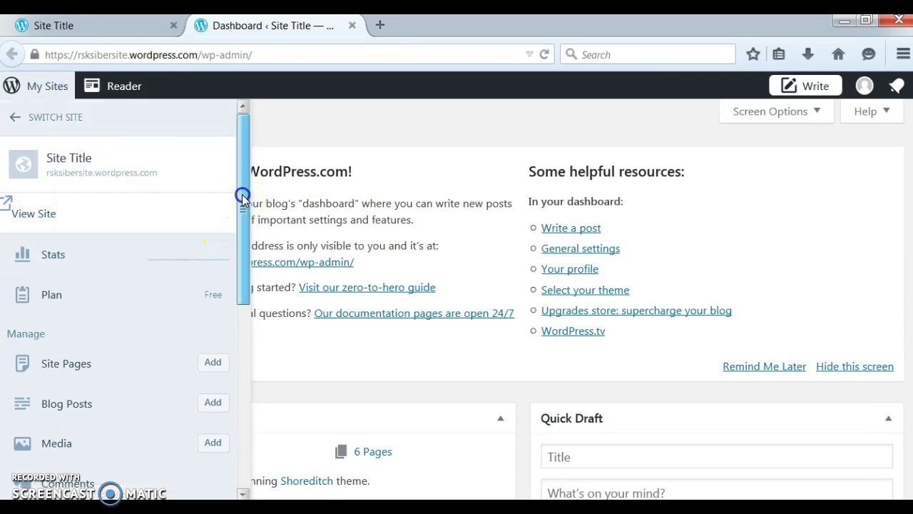
drag(243, 200, 246, 332)
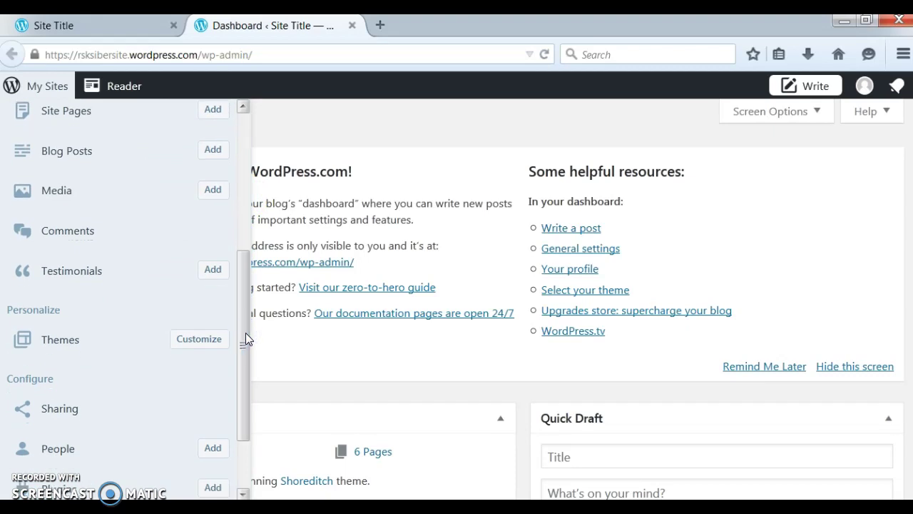
click(211, 342)
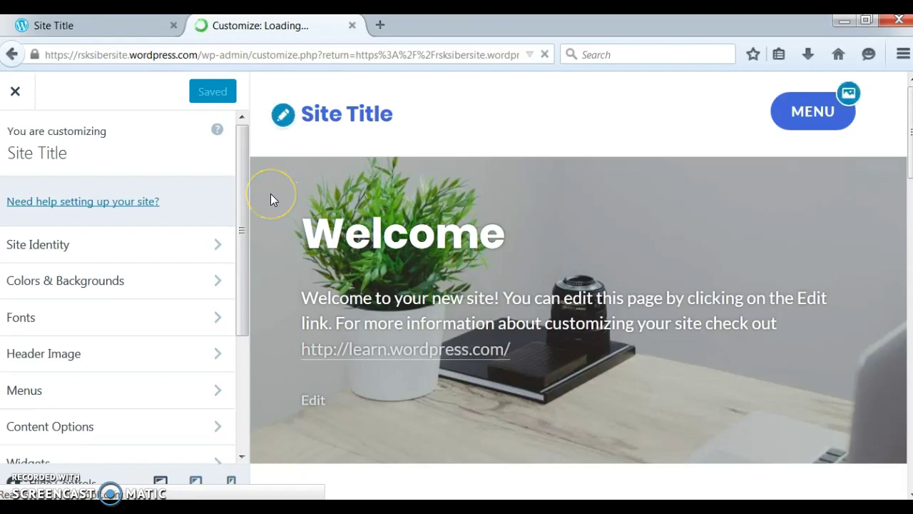
Set Site Title 'Demo Site' and Tagline 'Wordpress' in Site Identity, then Save & Publish
click(54, 154)
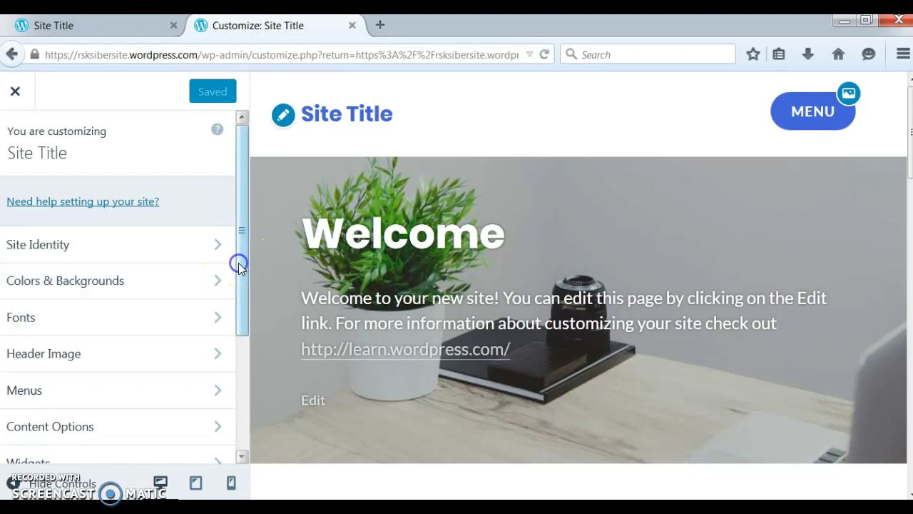
drag(240, 263, 245, 361)
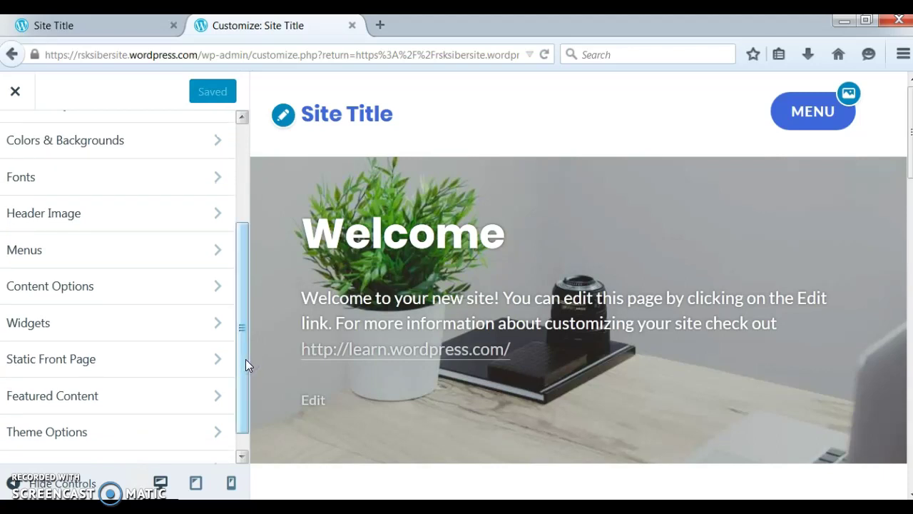
drag(245, 359, 241, 228)
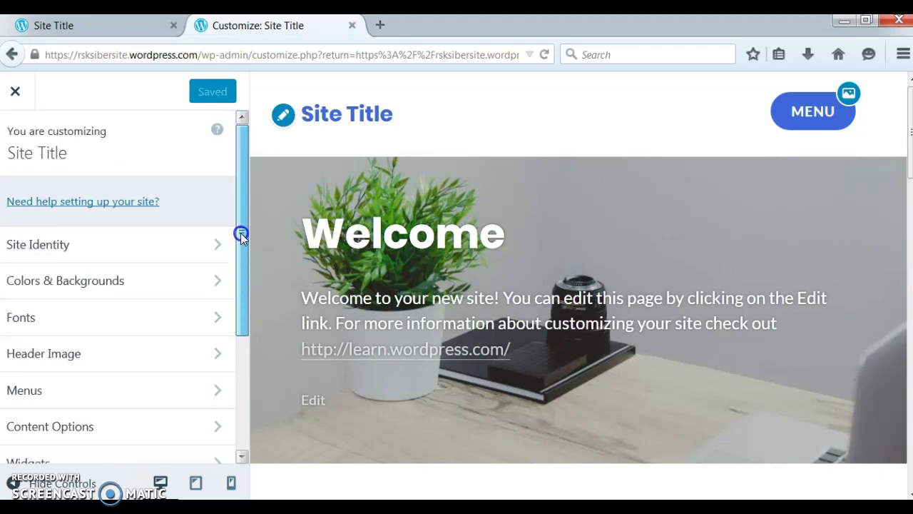
click(24, 153)
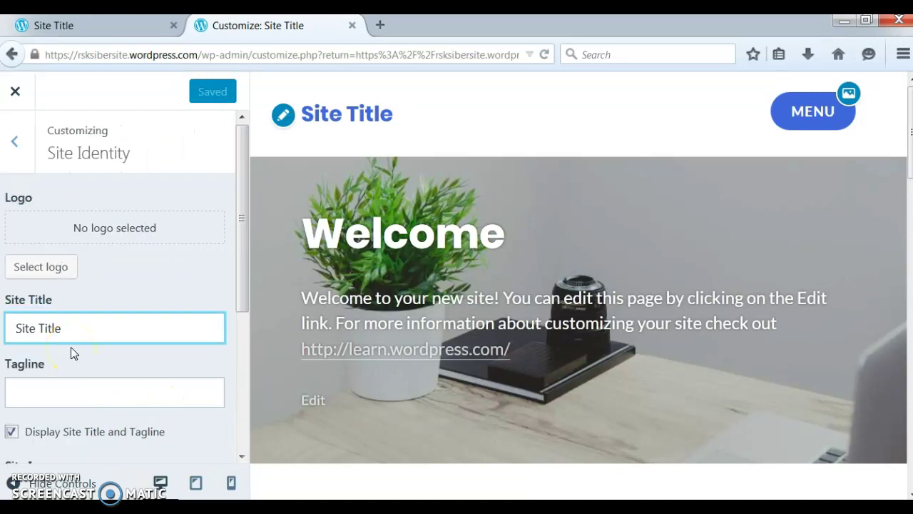
key(Delete)
key(Delete)
key(Delete)
key(Delete)
key(Delete)
key(Delete)
key(Delete)
key(Delete)
key(Delete)
key(Delete)
text(Demo Site)
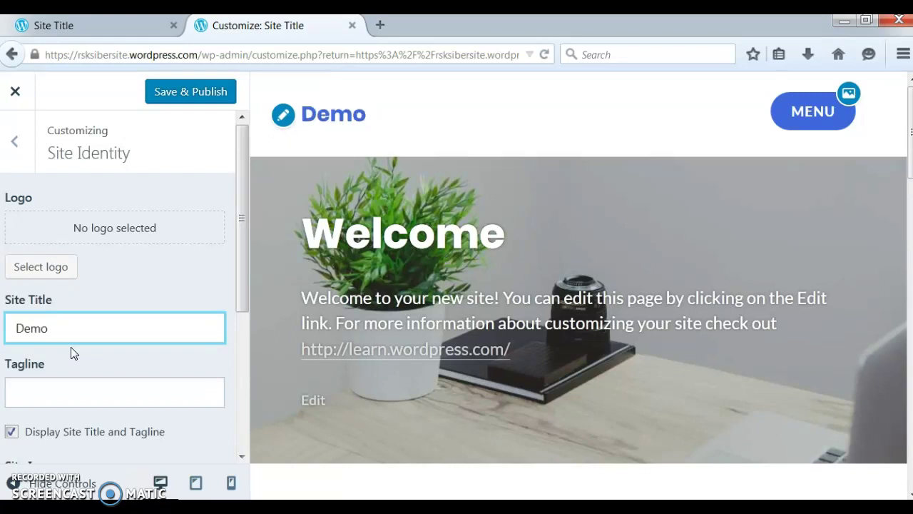
click(96, 395)
text(Word)
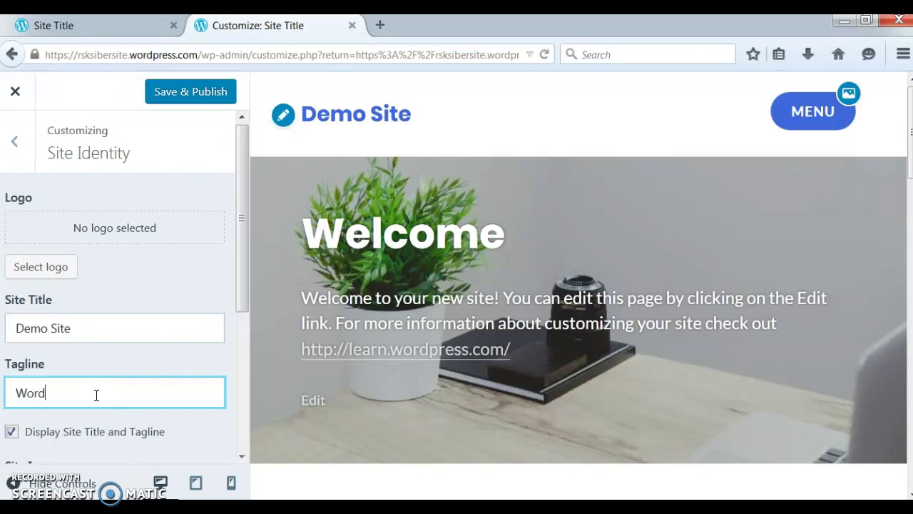
text(ss)
drag(241, 282, 234, 434)
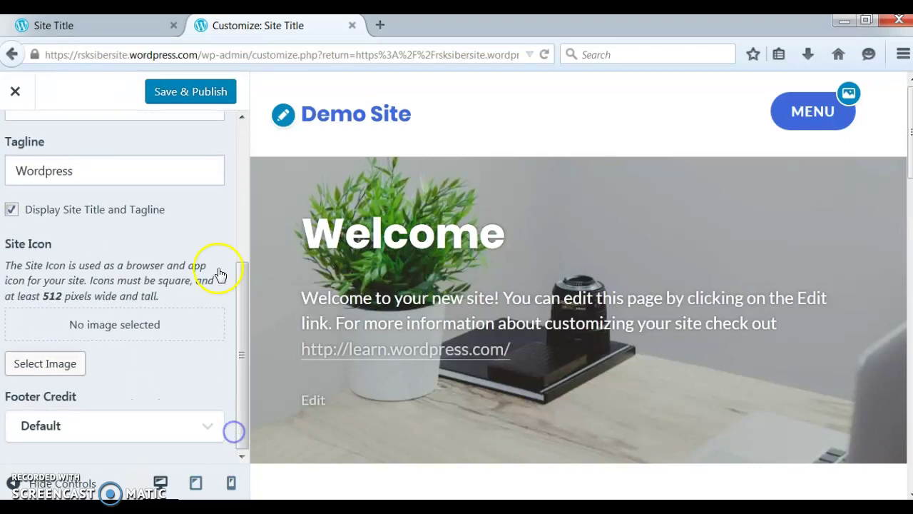
click(191, 100)
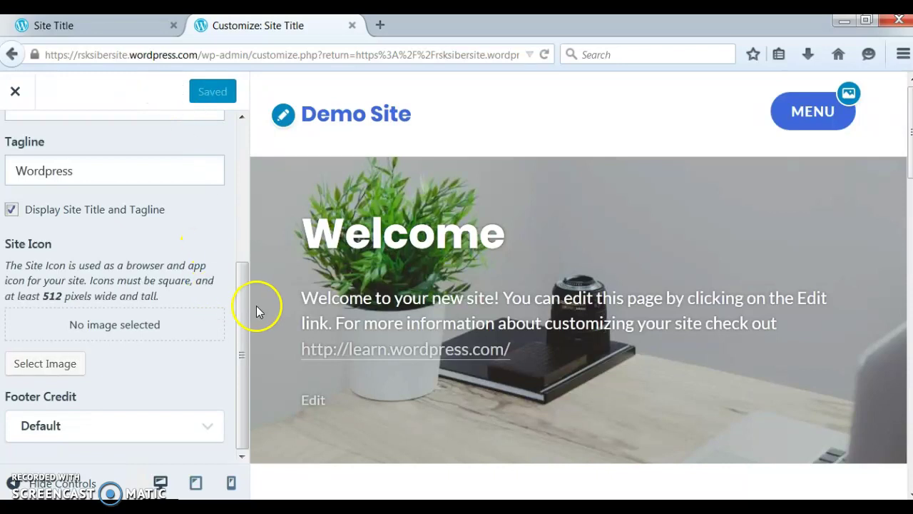
drag(241, 312, 245, 133)
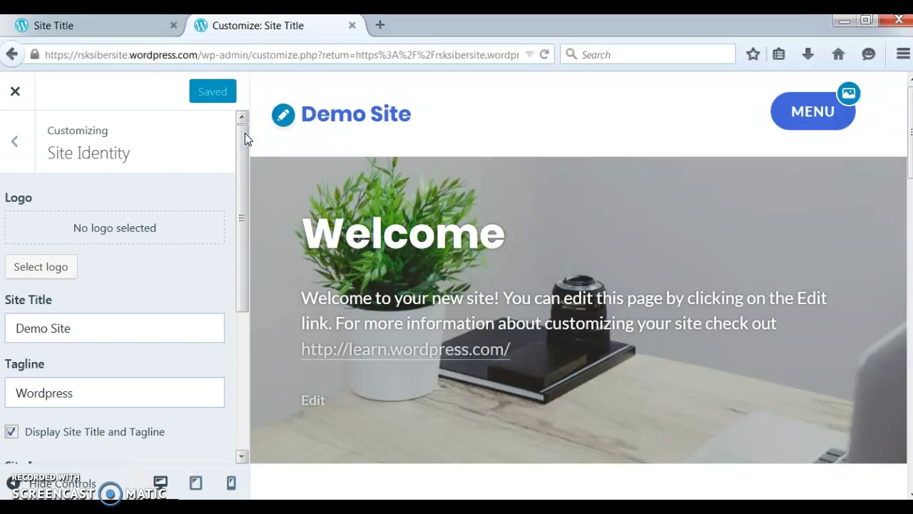
Look over the Colors & Backgrounds options without changes, then return to the section list
click(16, 145)
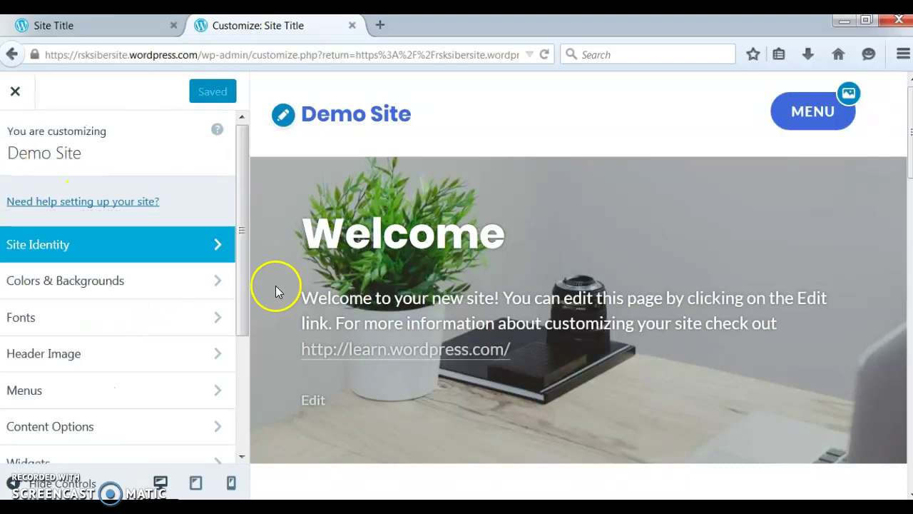
click(127, 285)
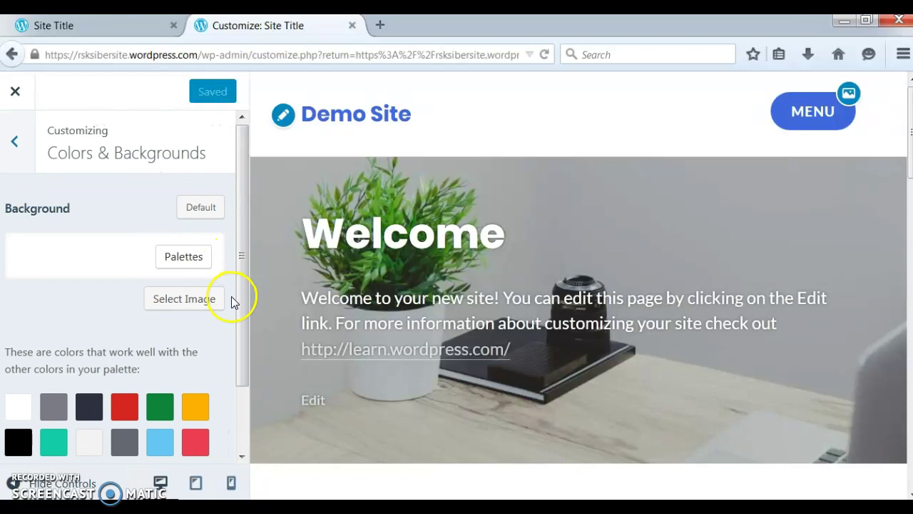
drag(246, 298, 247, 371)
click(15, 92)
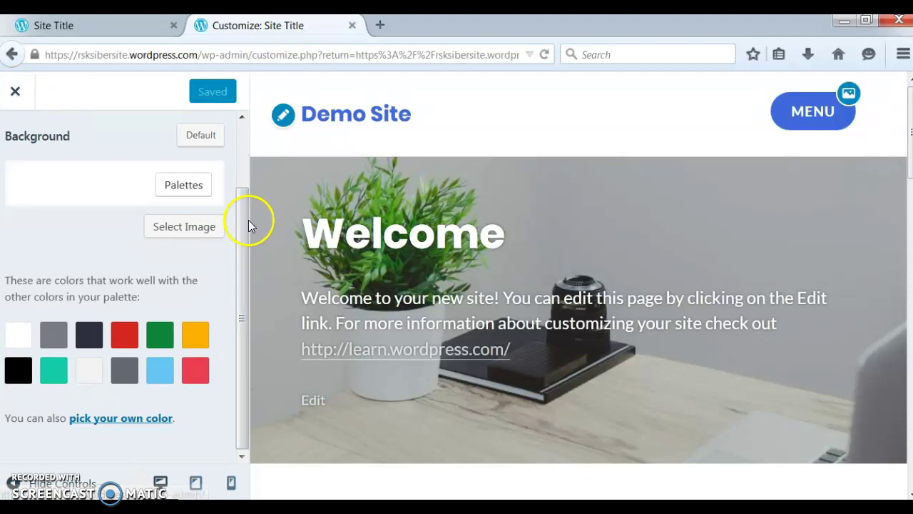
drag(247, 223, 245, 139)
click(17, 146)
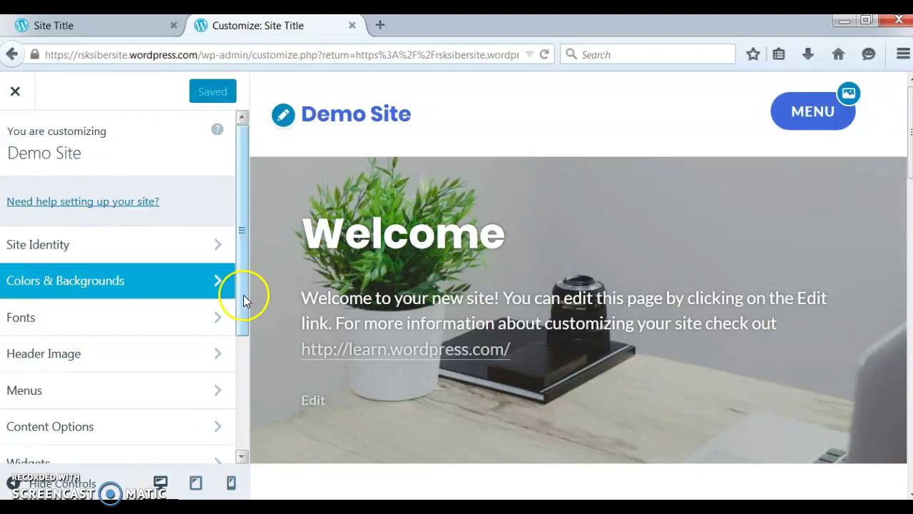
drag(243, 294, 256, 373)
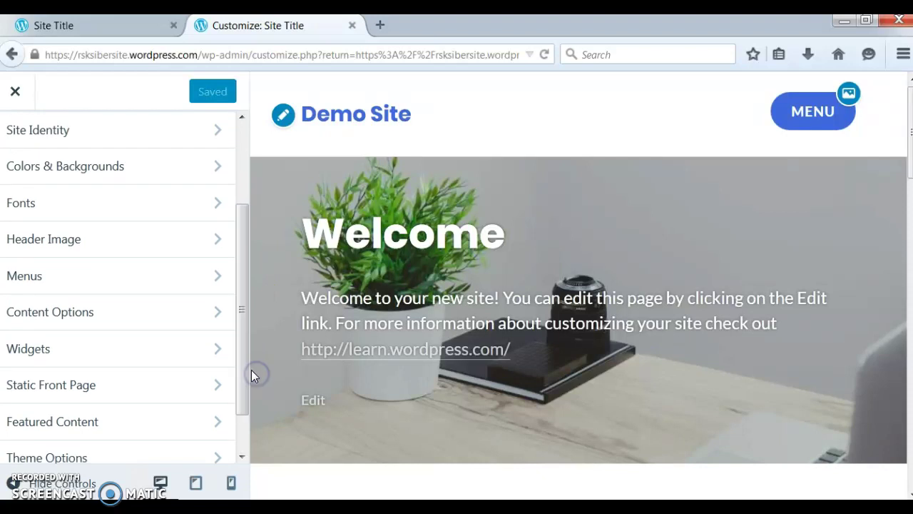
Inspect the Primary menu's items and its Add Items page list without adding anything
click(54, 287)
click(61, 273)
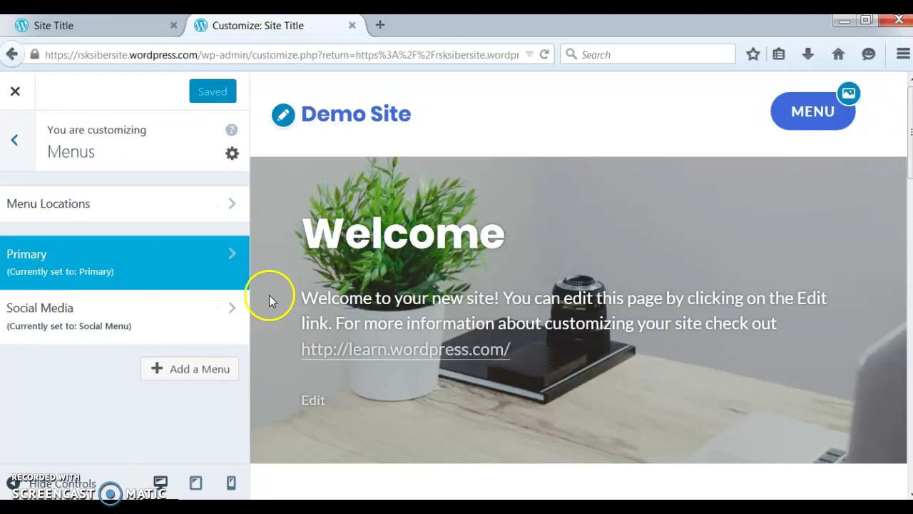
click(178, 282)
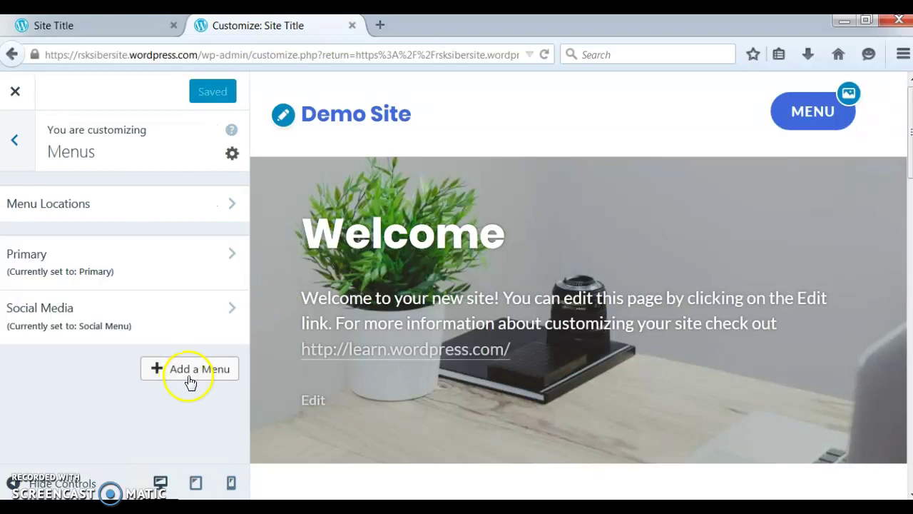
click(107, 266)
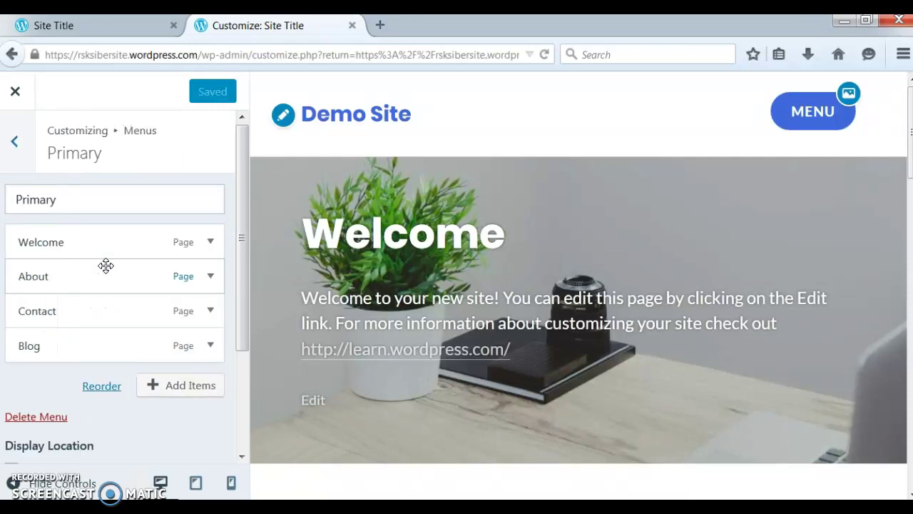
drag(77, 251, 56, 294)
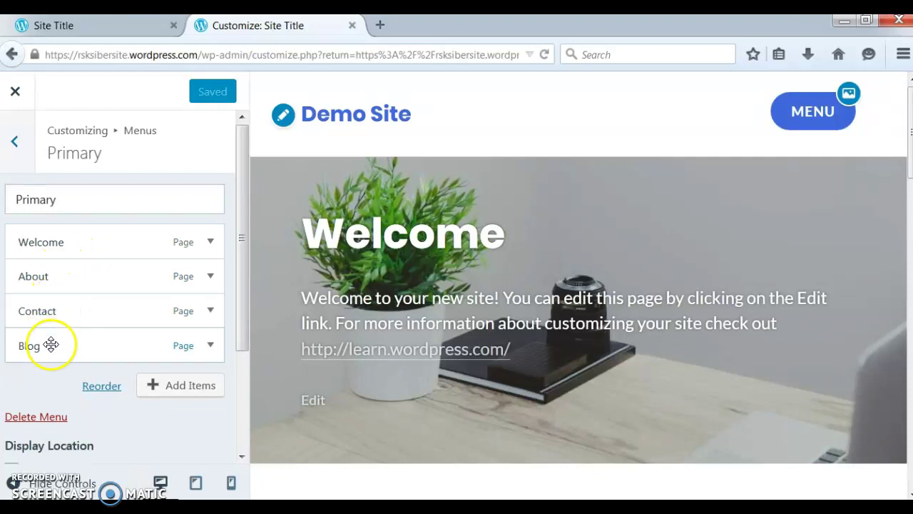
click(155, 385)
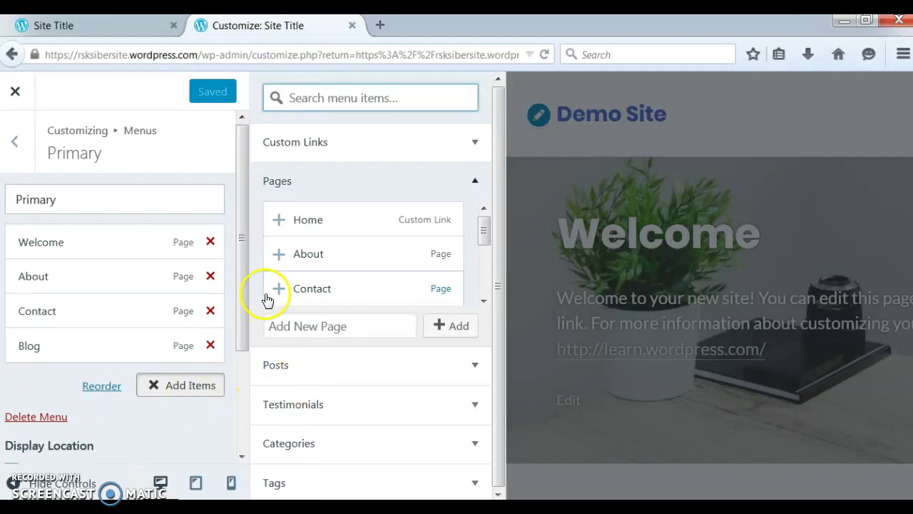
click(16, 141)
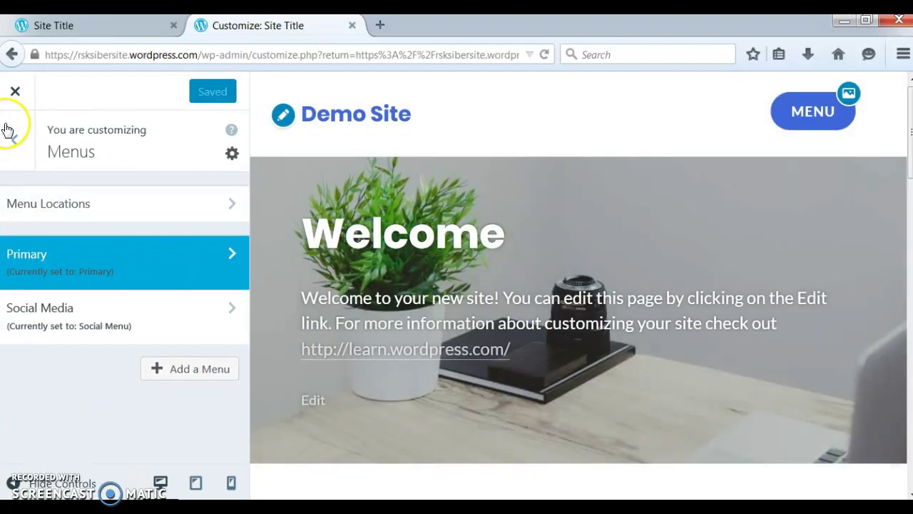
Go back to the customizer sections, open Widgets and view the Top Footer widget area
click(14, 143)
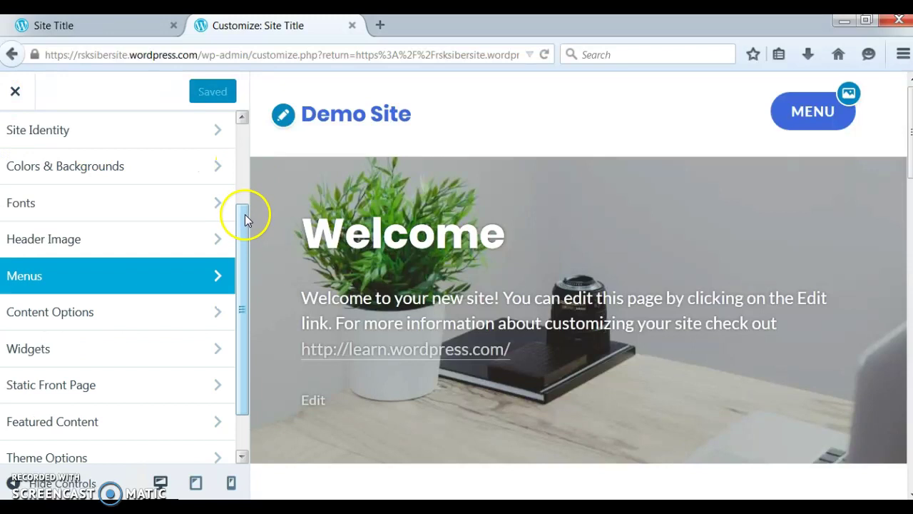
click(160, 349)
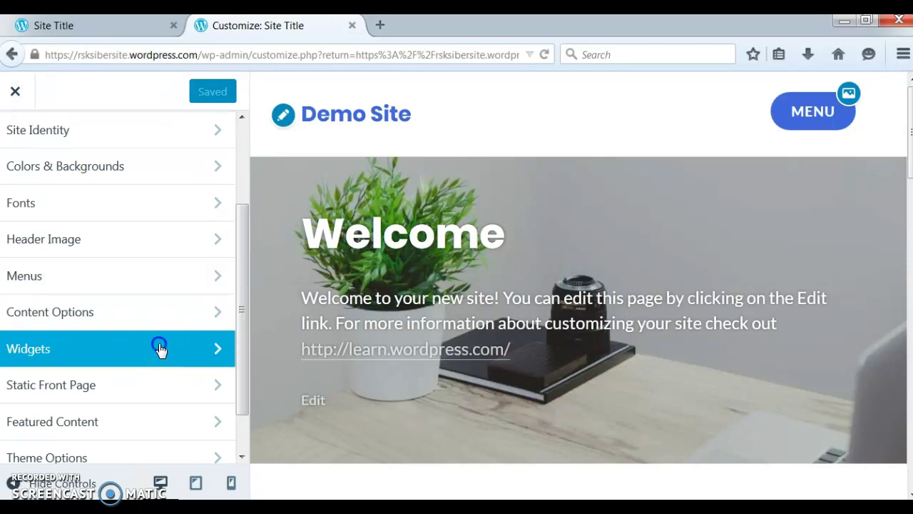
click(127, 324)
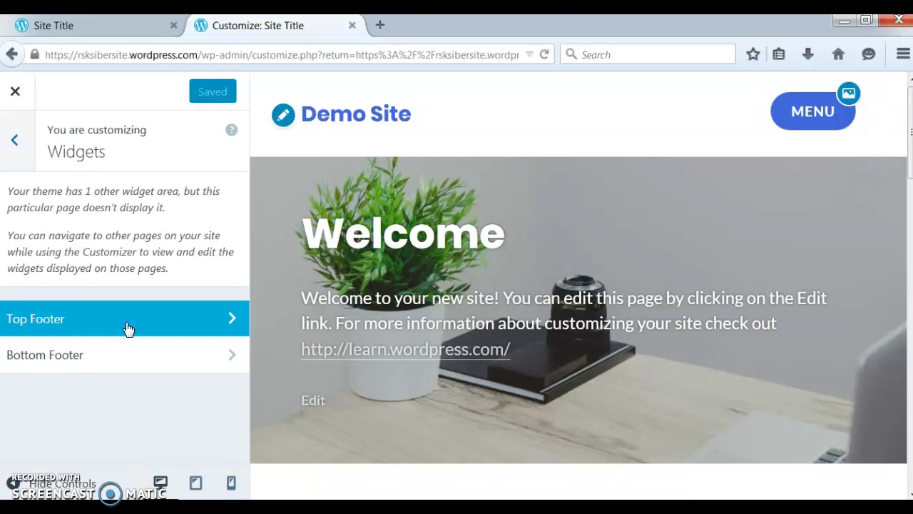
click(127, 329)
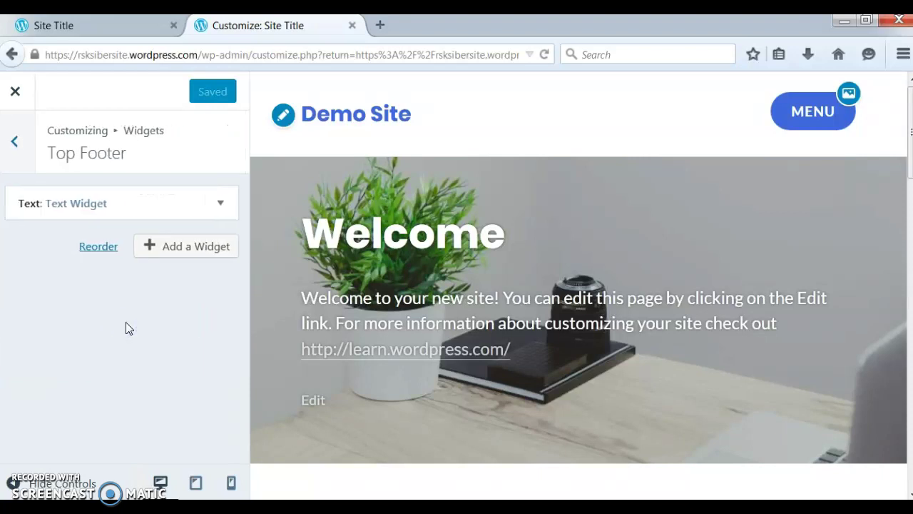
click(56, 176)
Open the Bottom Footer widget area and browse the widgets available to add
click(12, 142)
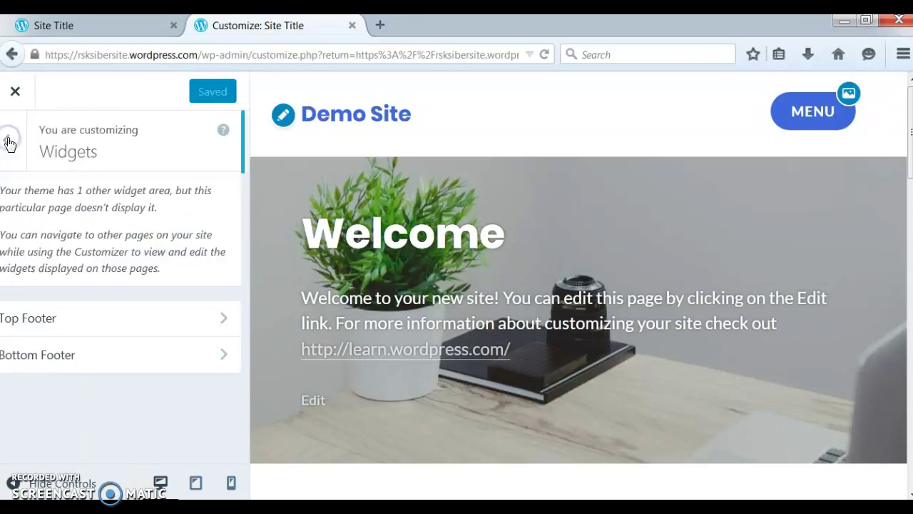
click(79, 357)
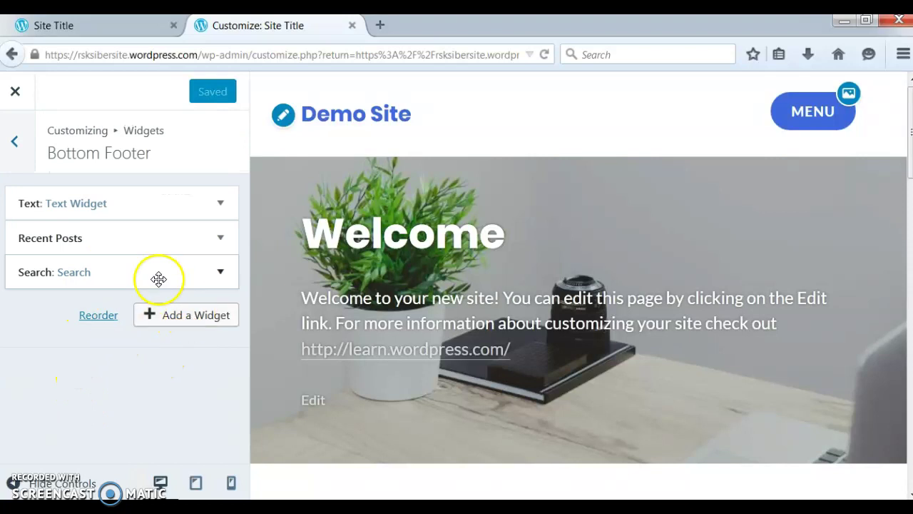
click(192, 321)
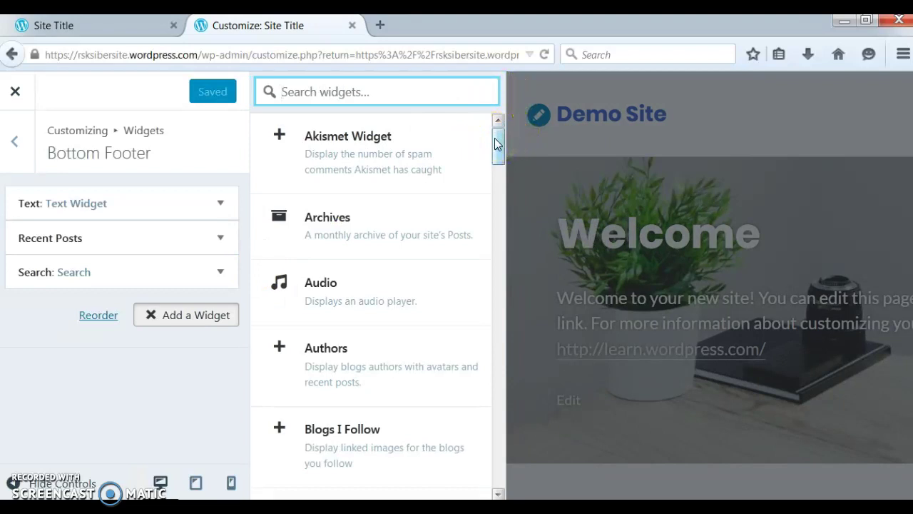
drag(497, 144, 504, 205)
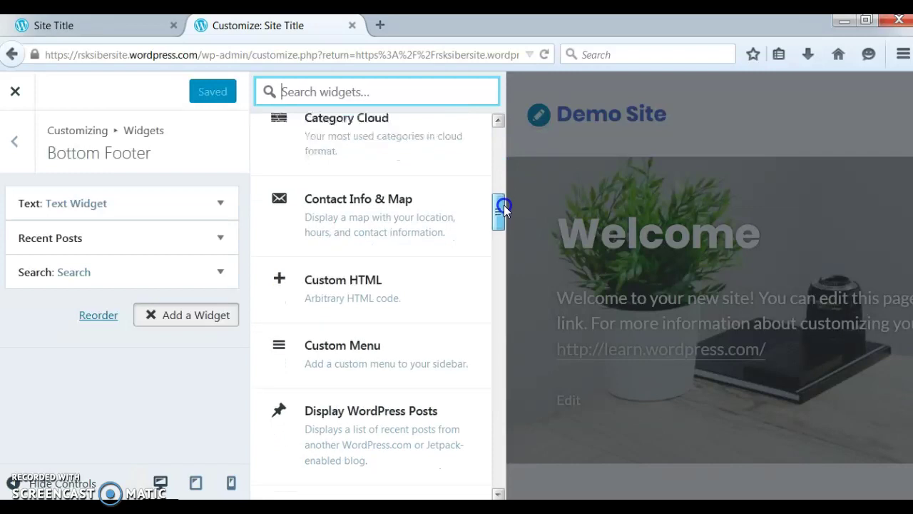
Add the Contact Info & Map widget and replace its address with CSIBER, Kolhapur
click(409, 201)
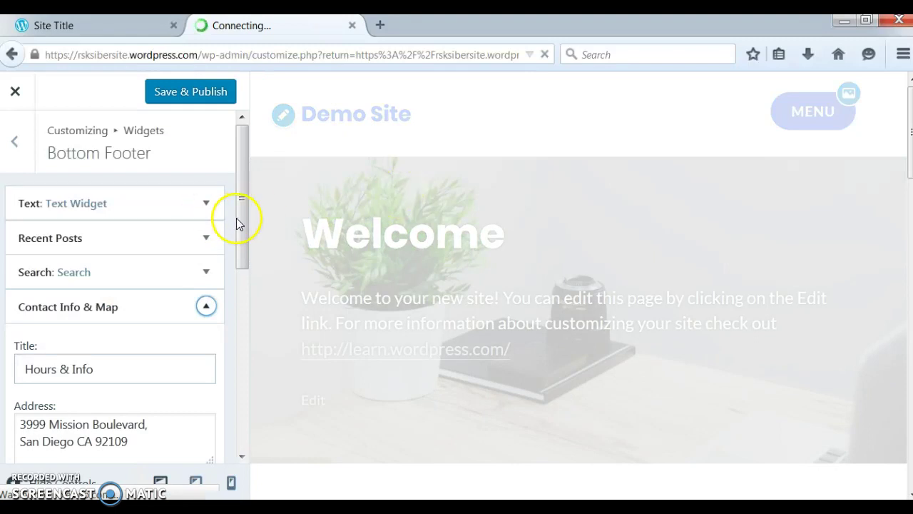
drag(242, 226, 245, 292)
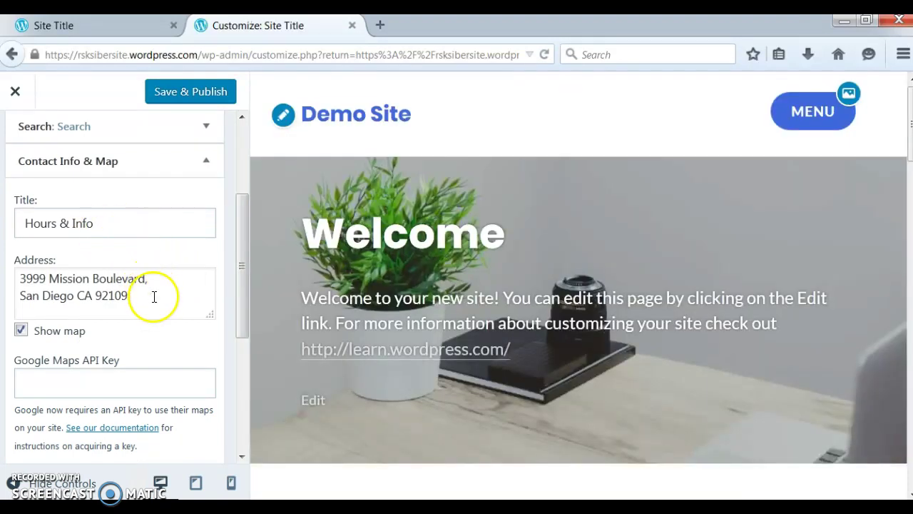
drag(154, 296, 19, 271)
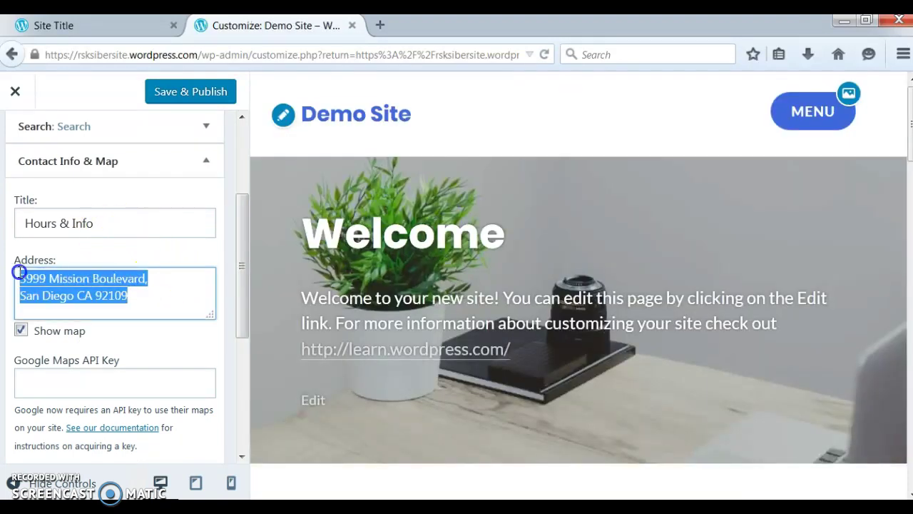
key(BackSpace)
text(CSIBER, Kolhapur)
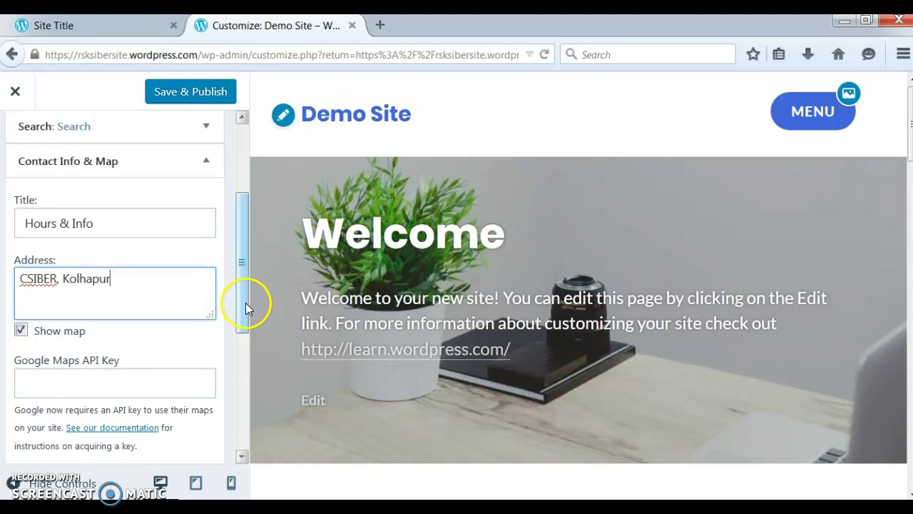
Clear the widget's opening hours text so Hours is empty
click(244, 311)
drag(244, 311, 245, 383)
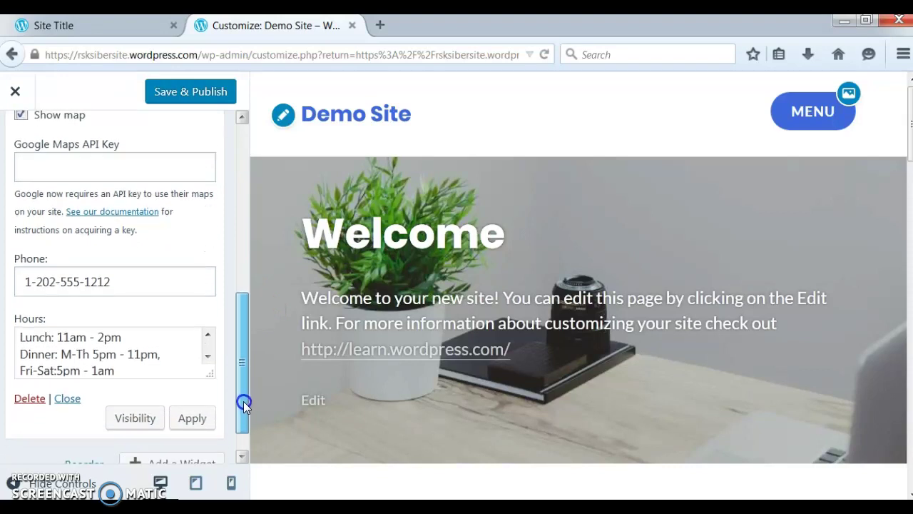
drag(243, 401, 243, 408)
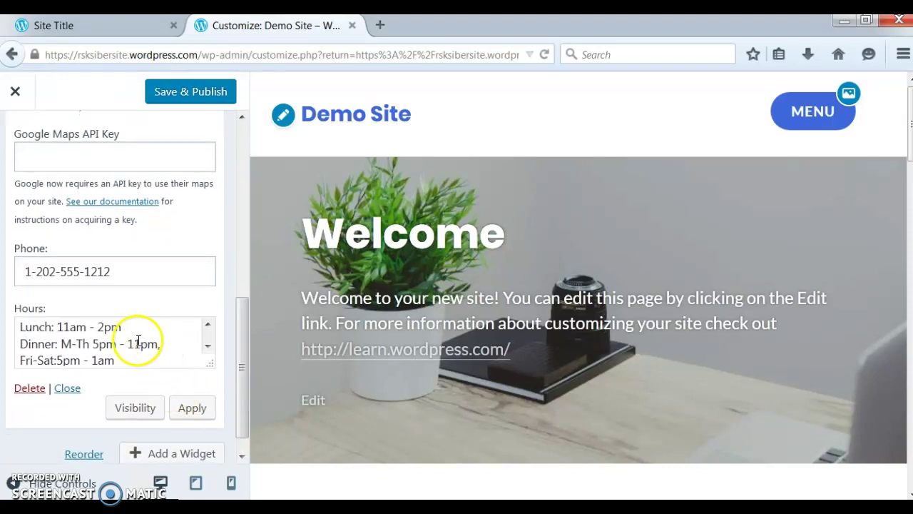
drag(20, 326, 142, 359)
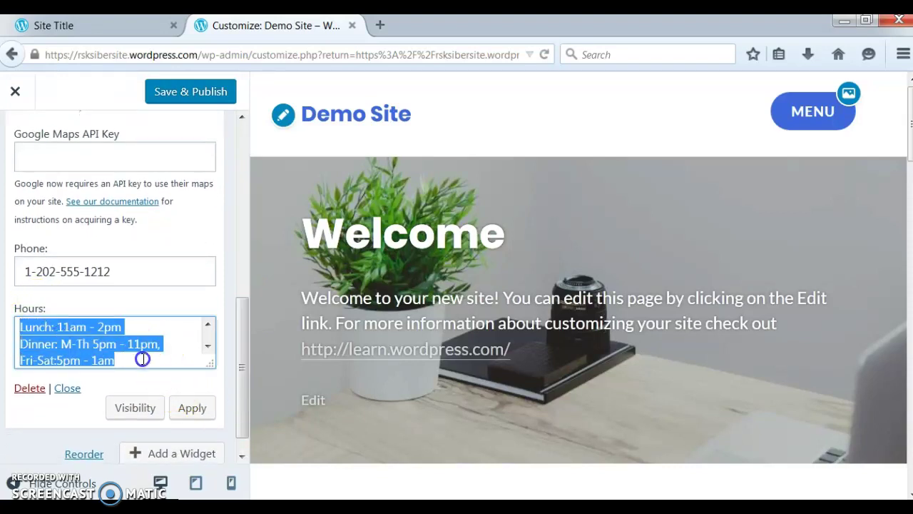
key(BackSpace)
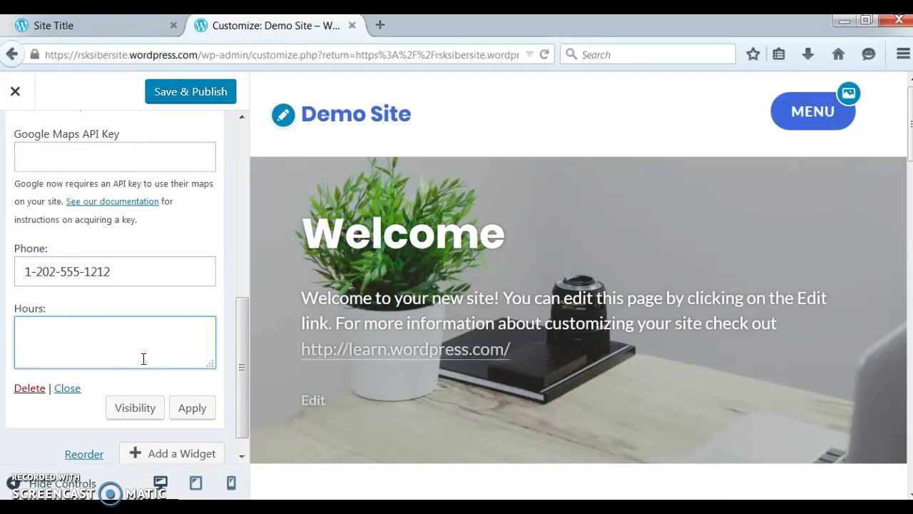
click(245, 414)
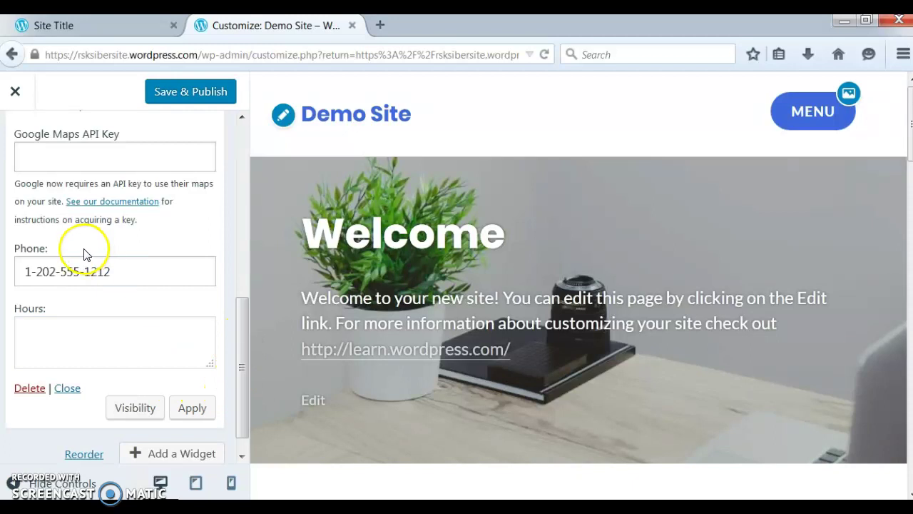
Save & Publish the widget changes and return to the main customizer menu
click(181, 101)
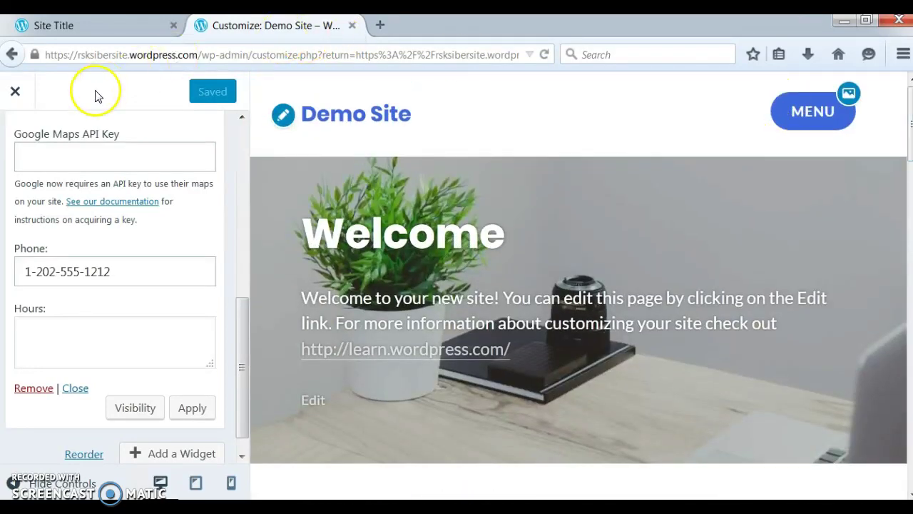
click(16, 92)
drag(247, 316, 246, 100)
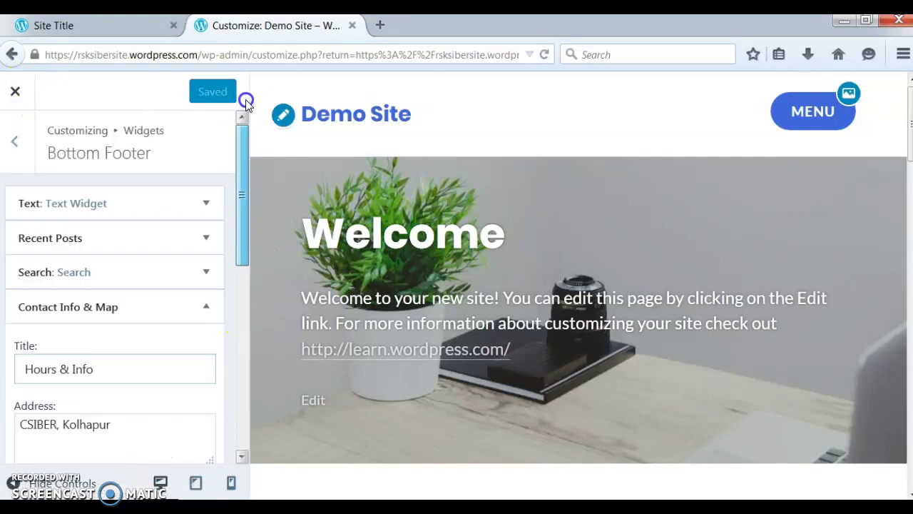
click(14, 145)
click(14, 145)
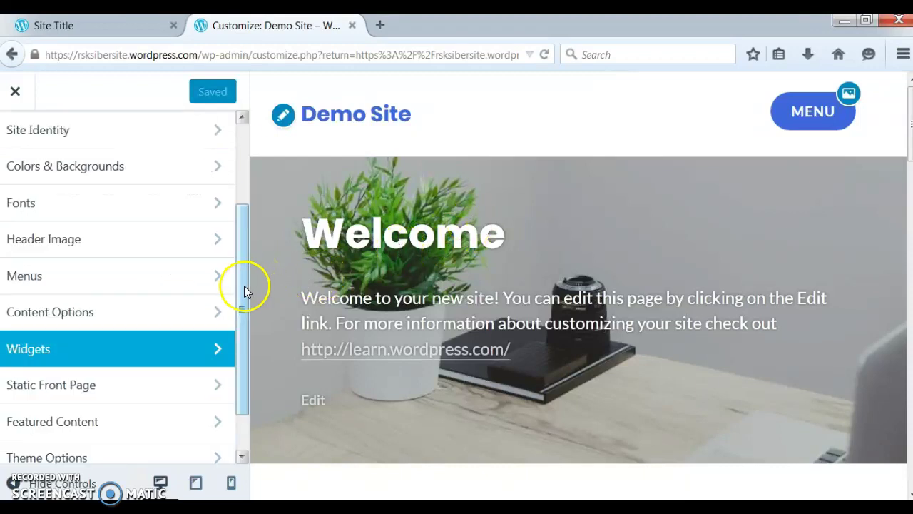
Scroll the customizer menu, then close it to get back to the Demo Site dashboard
drag(244, 285, 239, 330)
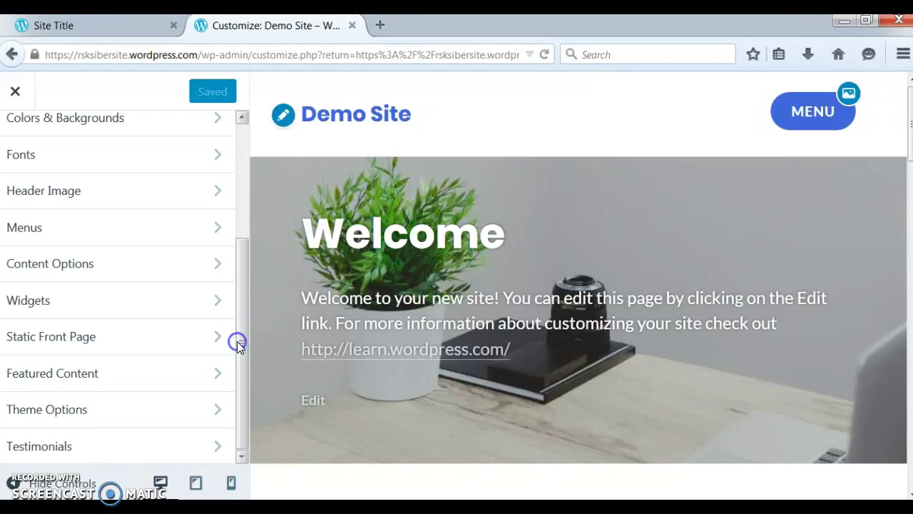
drag(244, 344, 247, 210)
click(15, 100)
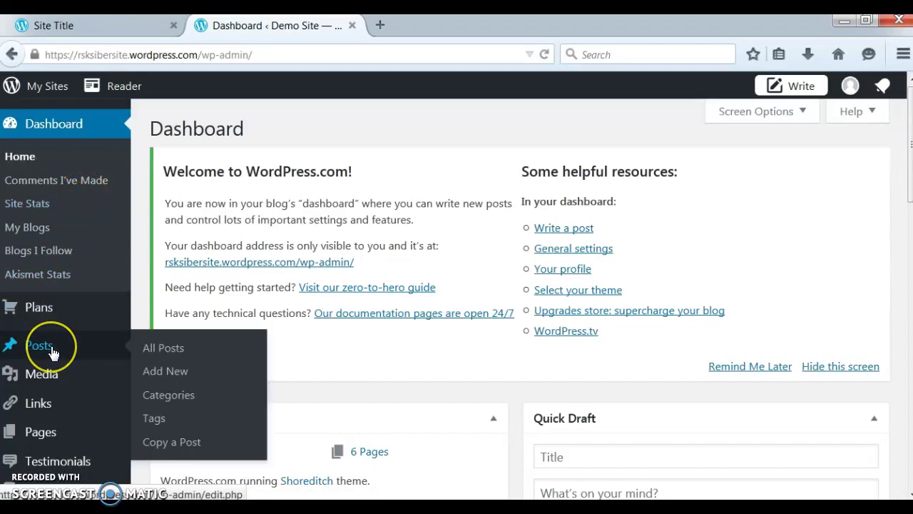
mouse_move(40, 346)
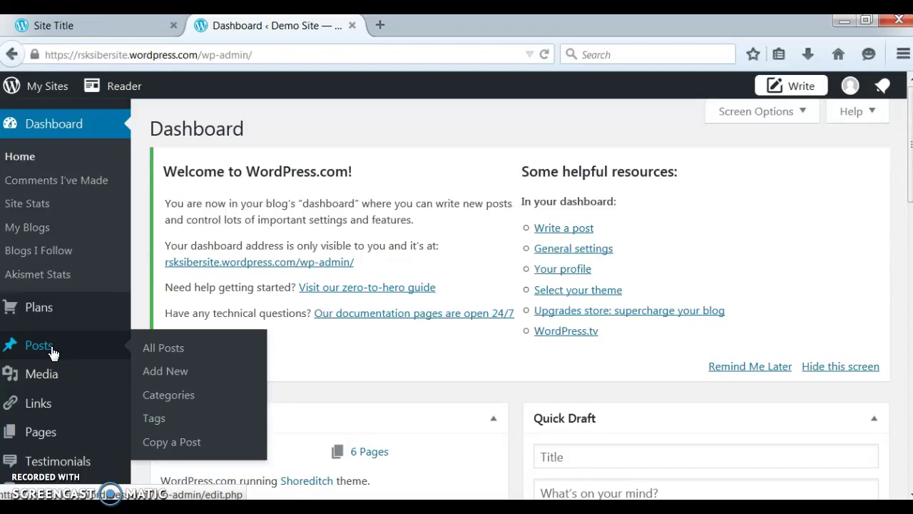
Review the six published pages under Pages > All Pages and start a new page
click(43, 374)
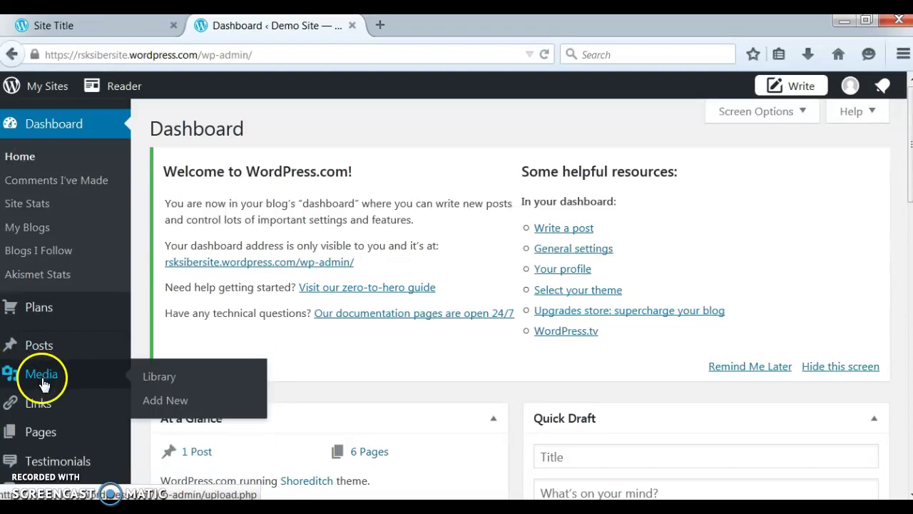
mouse_move(40, 432)
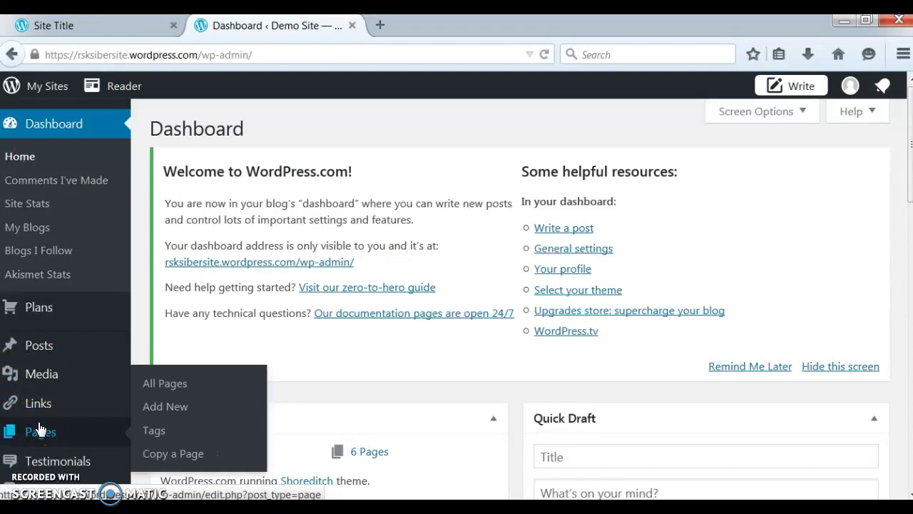
click(53, 426)
click(90, 432)
click(190, 381)
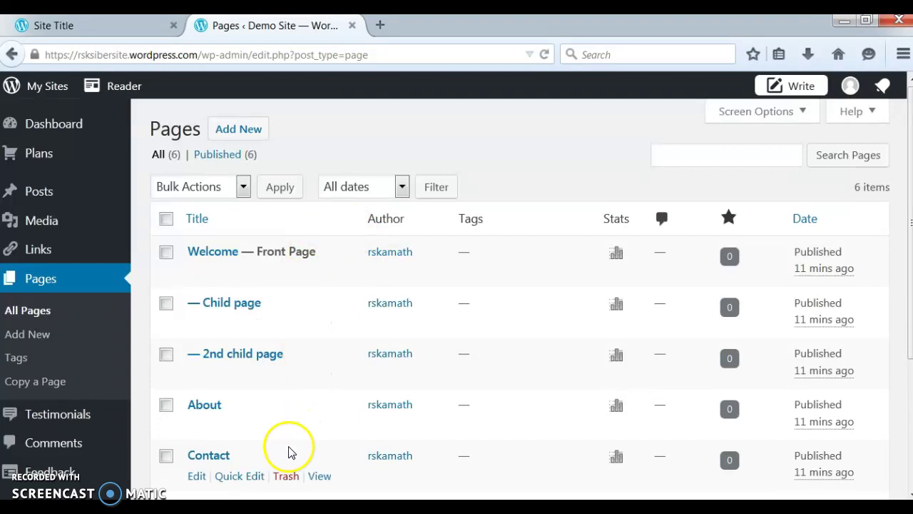
click(284, 272)
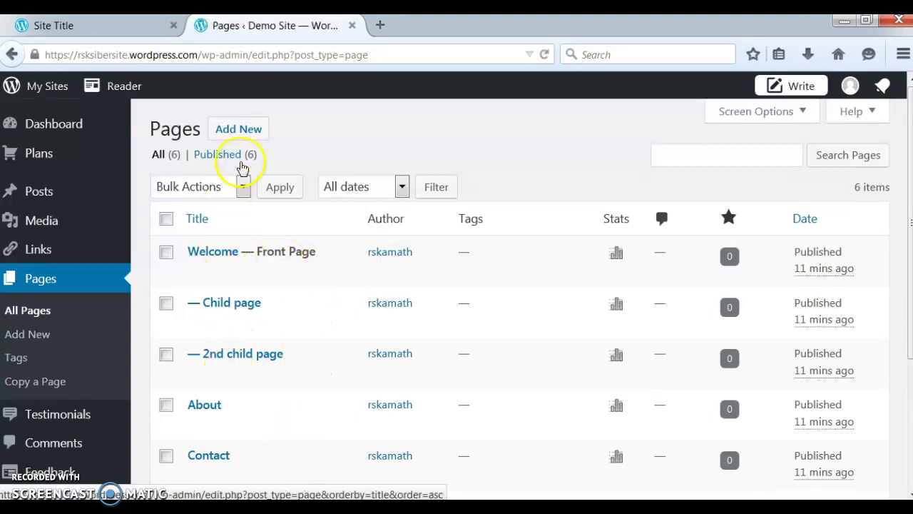
click(245, 135)
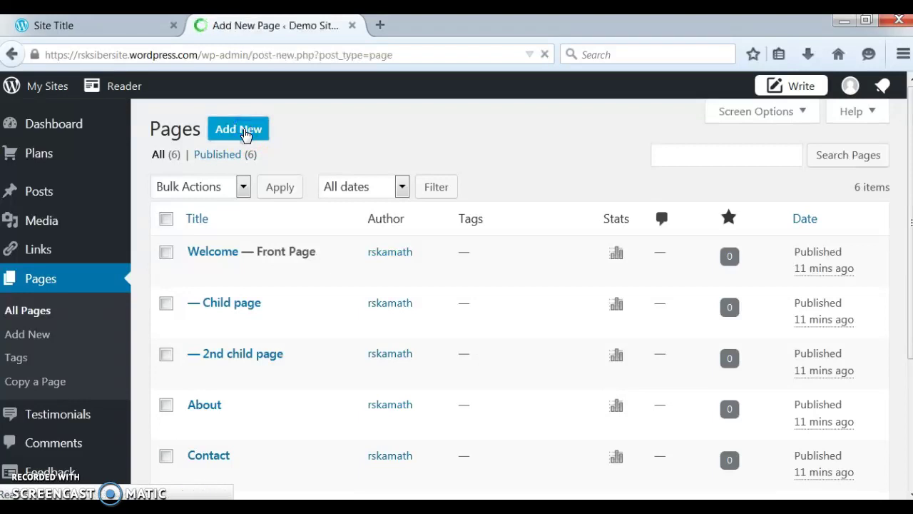
Title the new page My course, then leave it unsaved for the Posts list
click(179, 169)
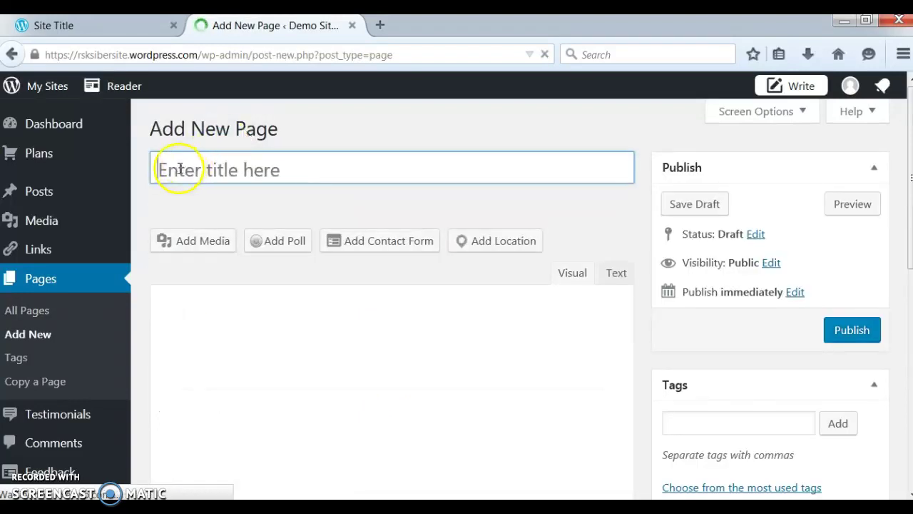
mouse_move(289, 167)
mouse_down()
mouse_move(106, 173)
mouse_move(190, 168)
mouse_up()
click(220, 169)
text(My course)
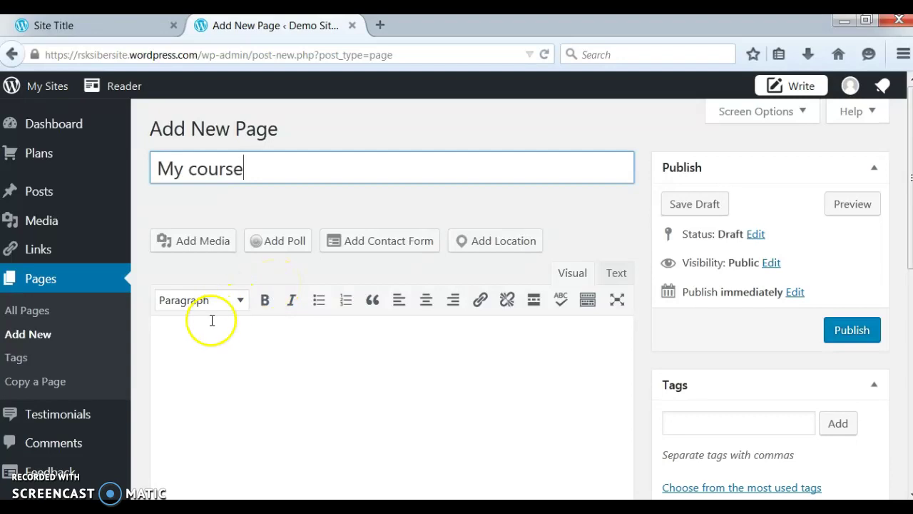
click(52, 199)
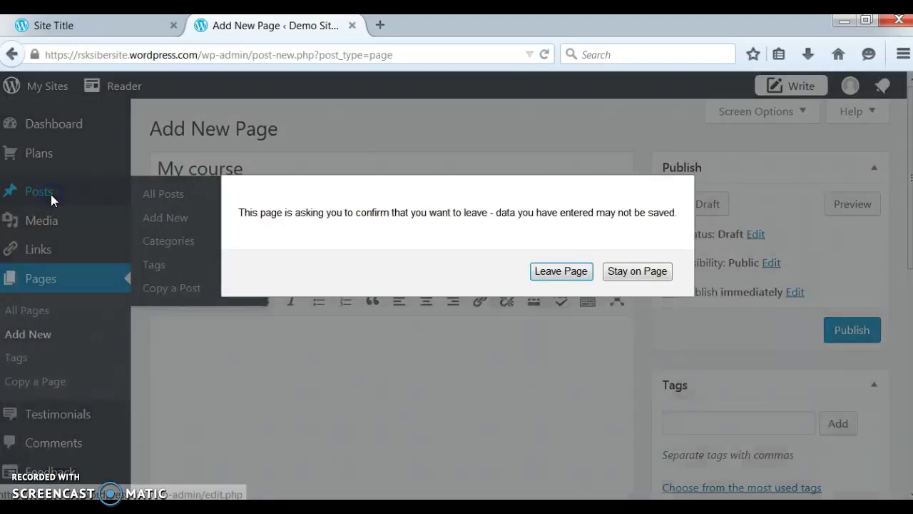
click(582, 273)
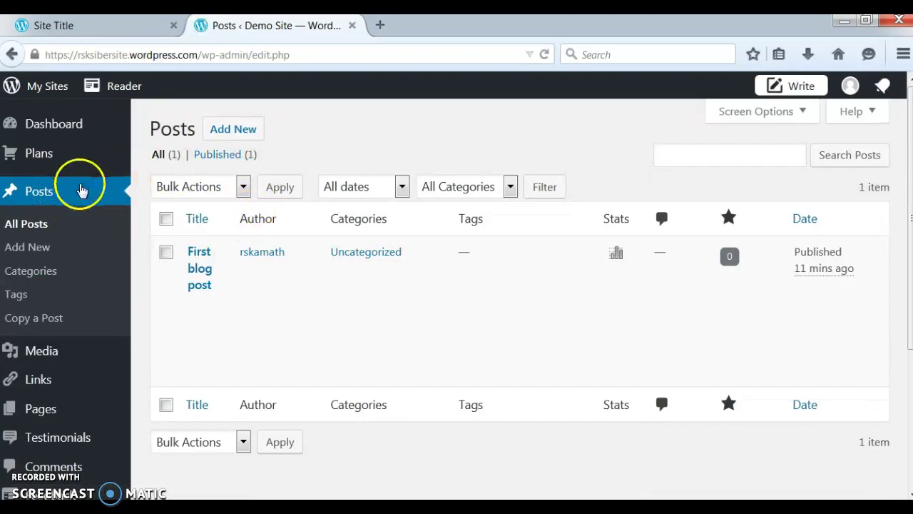
Start a new post titled FDP101x and look over the editor's side boxes
click(207, 225)
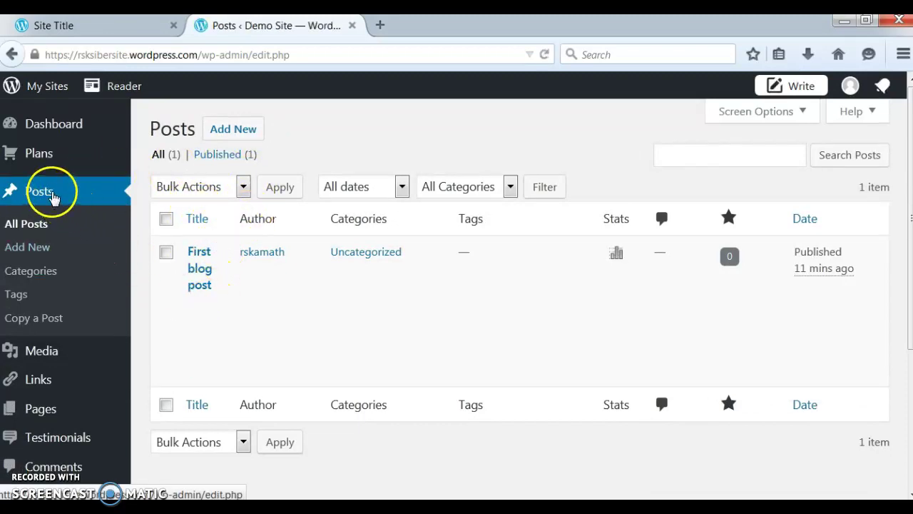
click(50, 194)
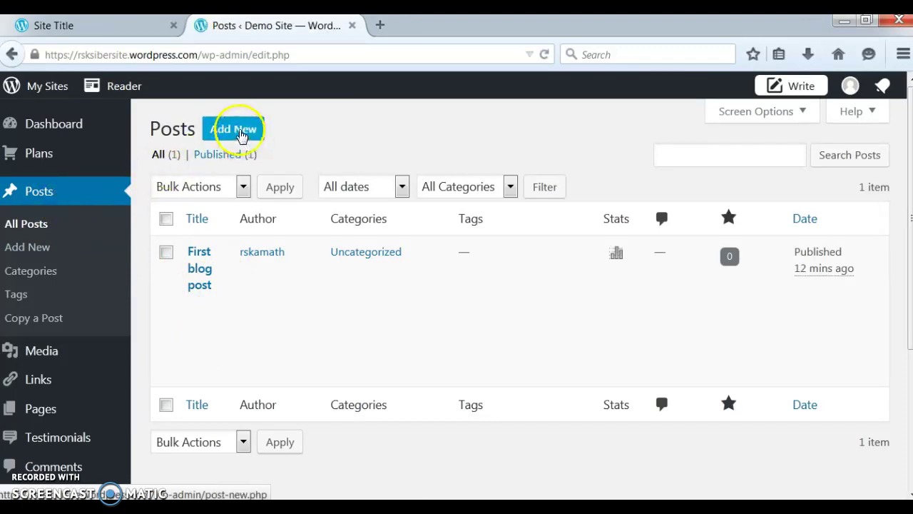
click(241, 134)
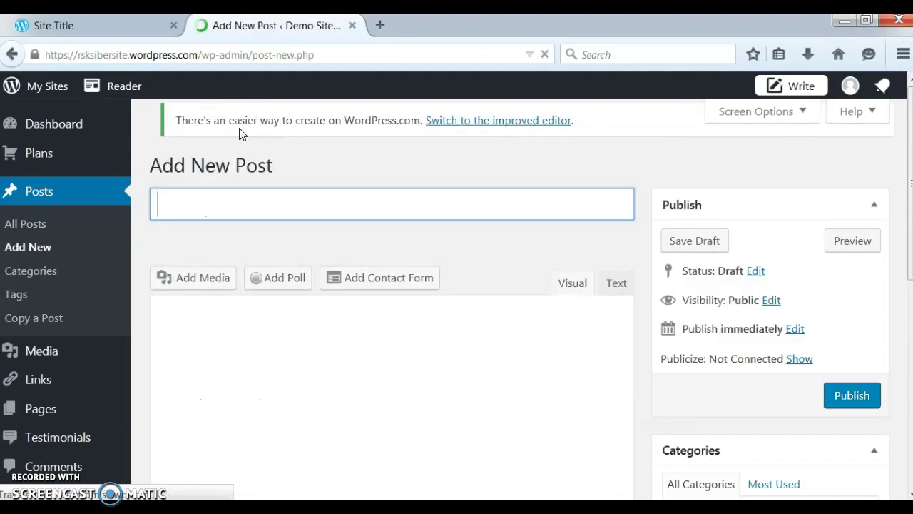
click(201, 220)
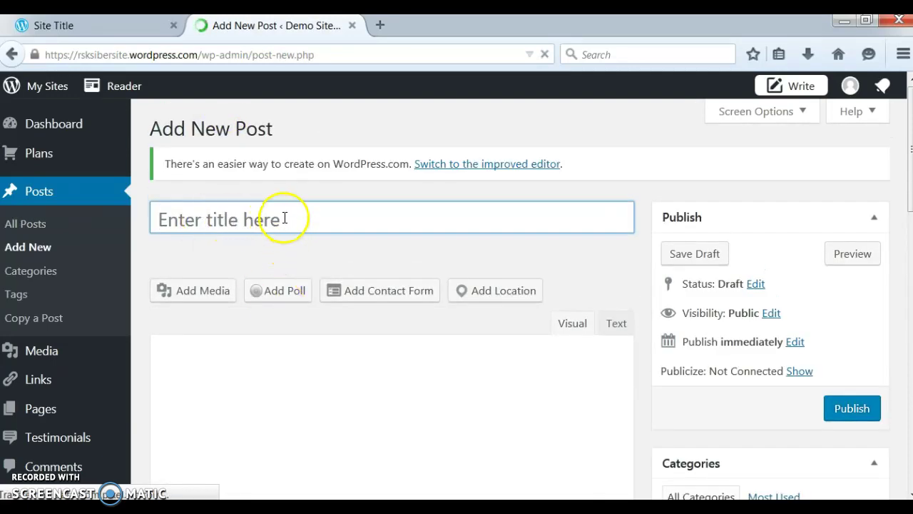
drag(285, 243, 103, 241)
click(169, 217)
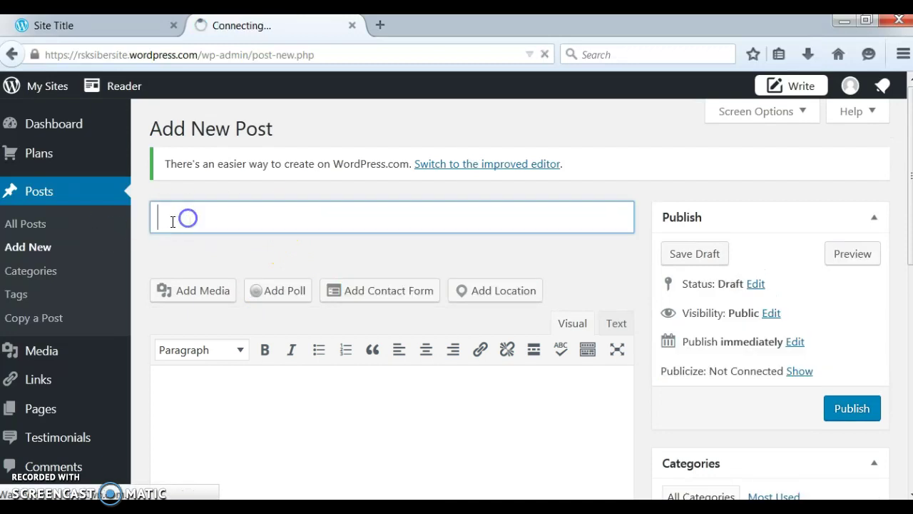
text(FDP101x)
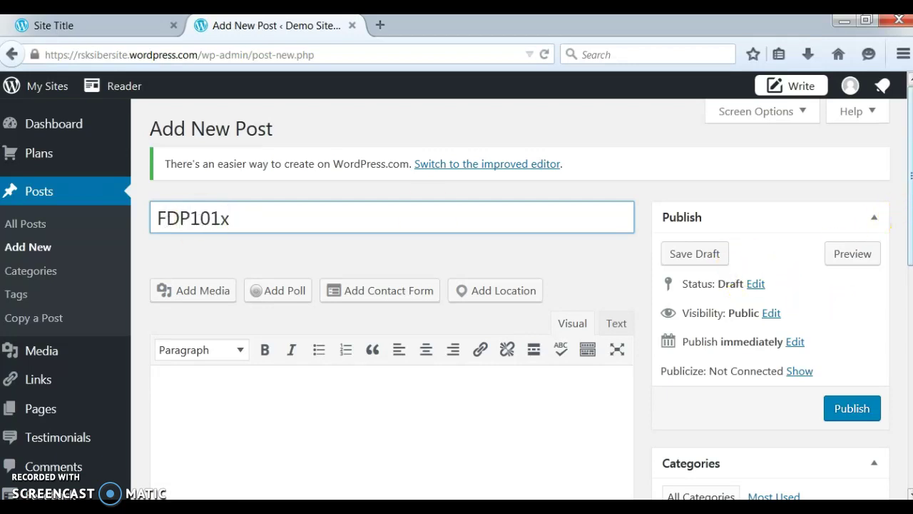
scroll(456, 293, down, 3)
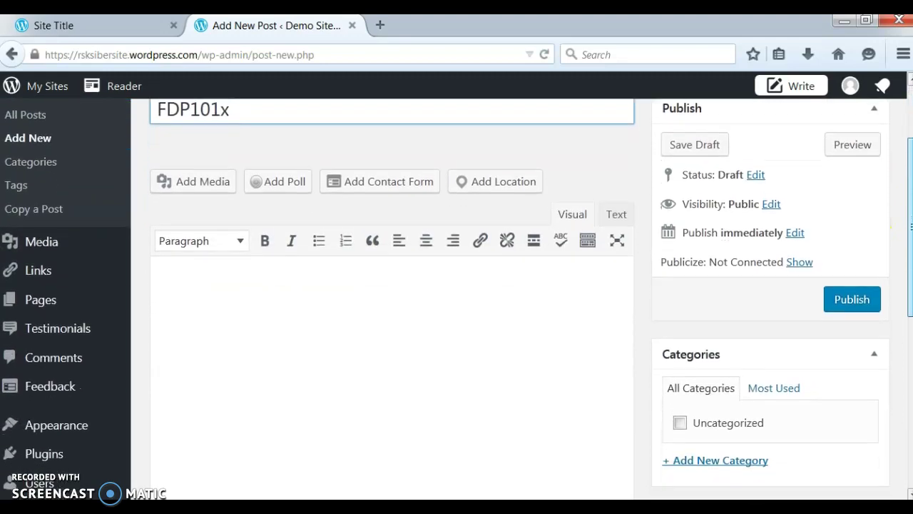
scroll(457, 293, down, 2)
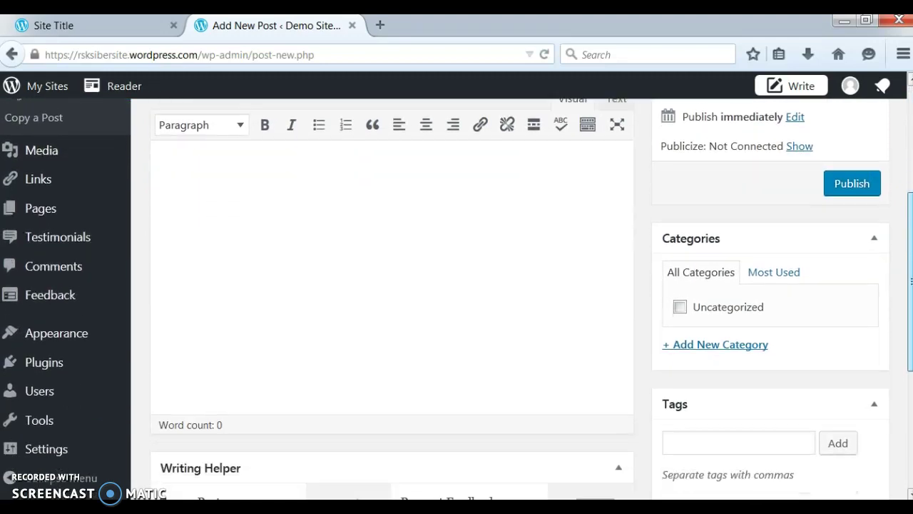
scroll(457, 292, down, 4)
scroll(457, 292, up, 5)
scroll(456, 293, up, 3)
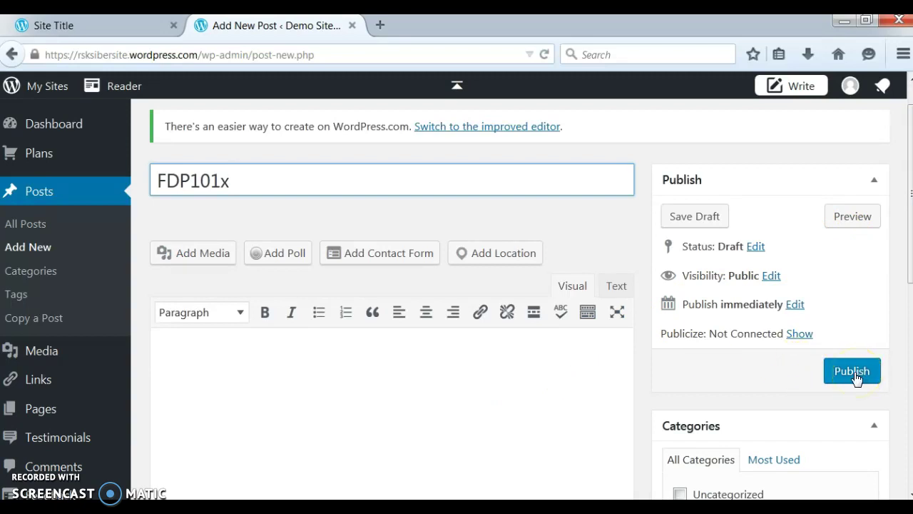
Bring up the Insert Media window for the FDP101x post body
click(178, 380)
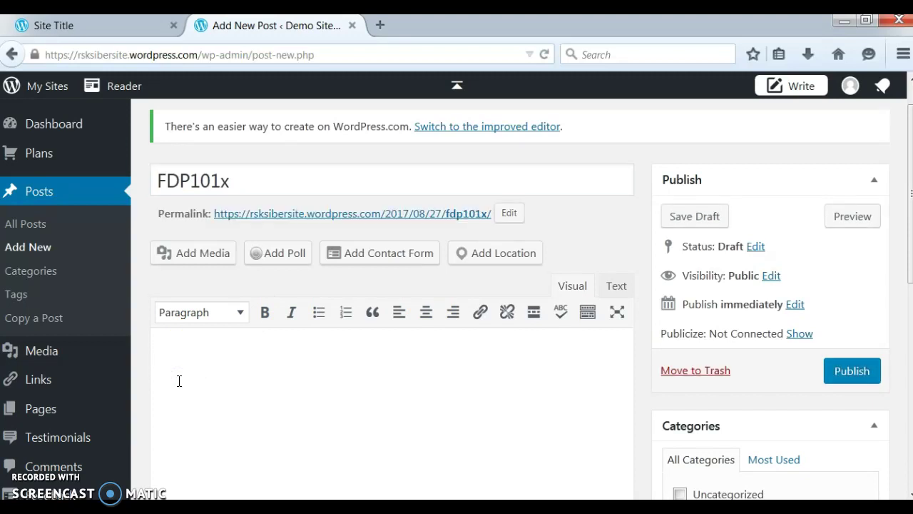
click(198, 254)
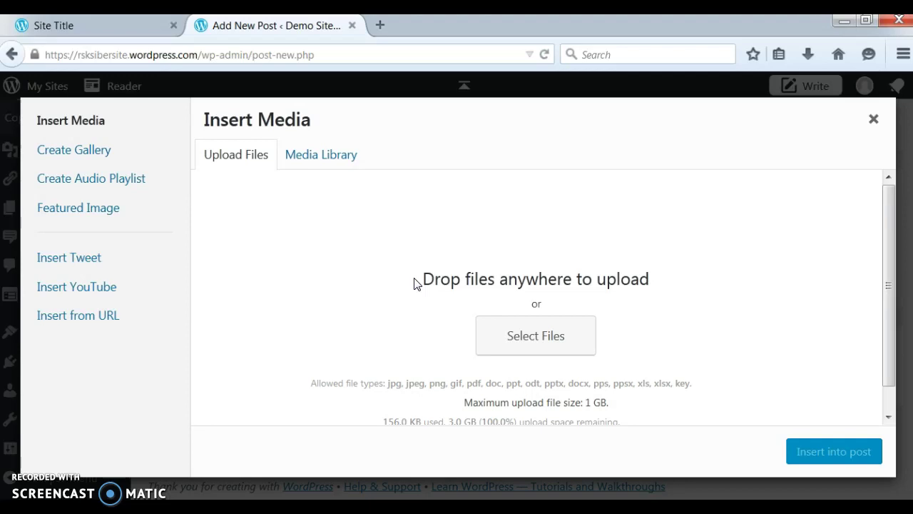
click(380, 29)
Load the rskamath example site and scroll through its Welcome home page
text(rs)
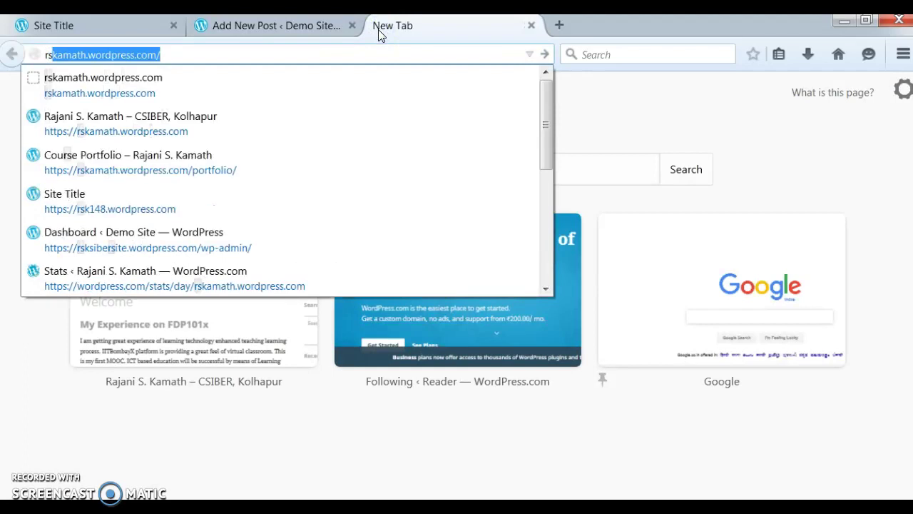
key(Return)
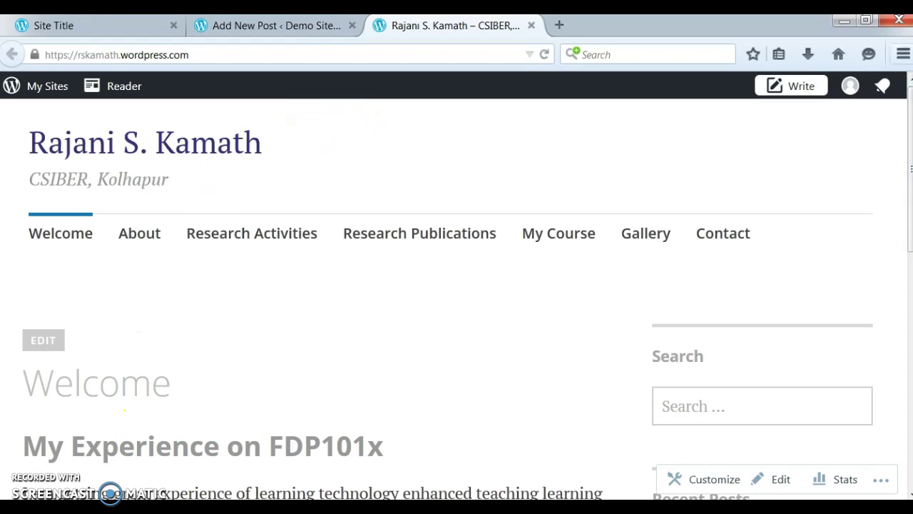
drag(911, 169, 910, 169)
scroll(456, 293, down, 1)
scroll(456, 292, down, 2)
scroll(457, 293, down, 1)
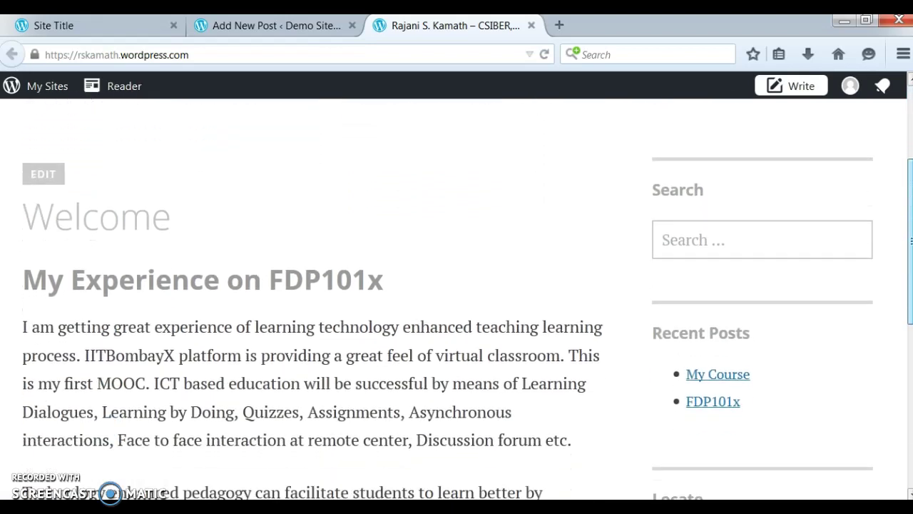
scroll(457, 292, down, 1)
scroll(457, 293, down, 1)
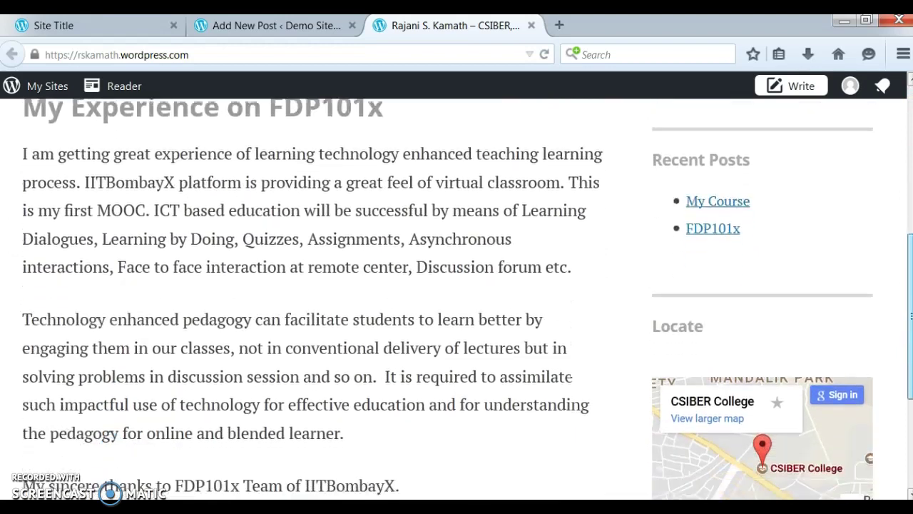
scroll(456, 292, down, 1)
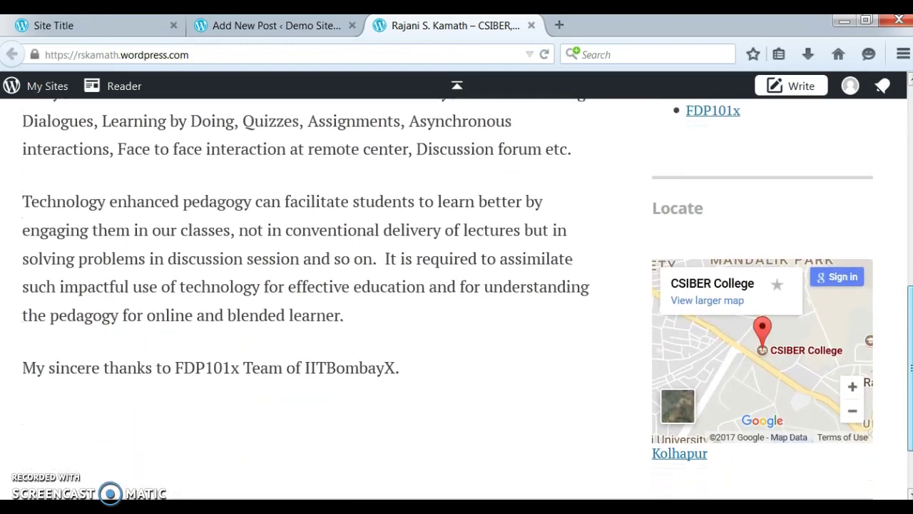
scroll(456, 293, down, 1)
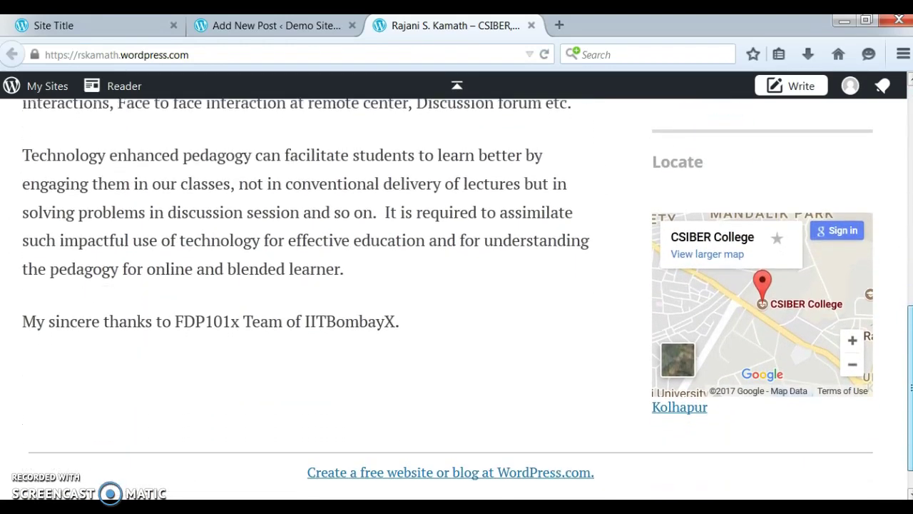
scroll(456, 292, up, 2)
scroll(456, 292, up, 3)
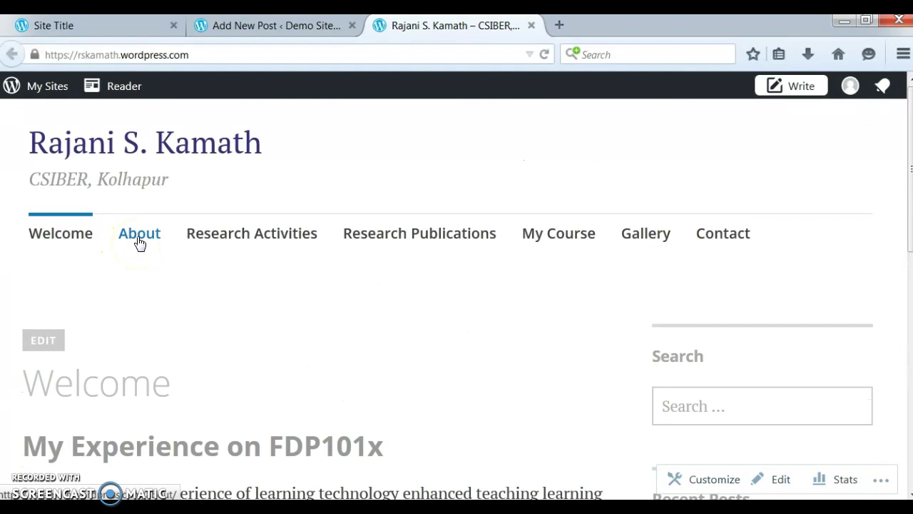
Open the example site's About page, reload it, and scroll through its photo and biography
click(139, 235)
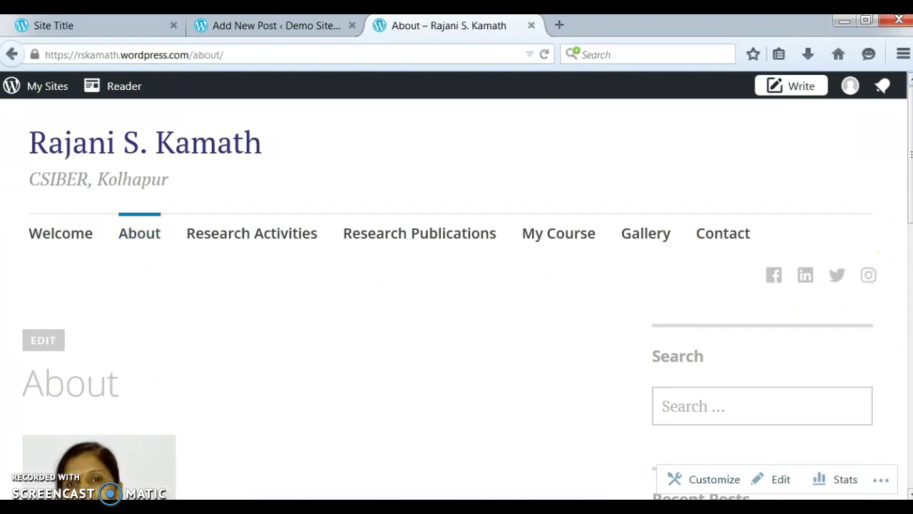
key(F5)
scroll(456, 293, down, 3)
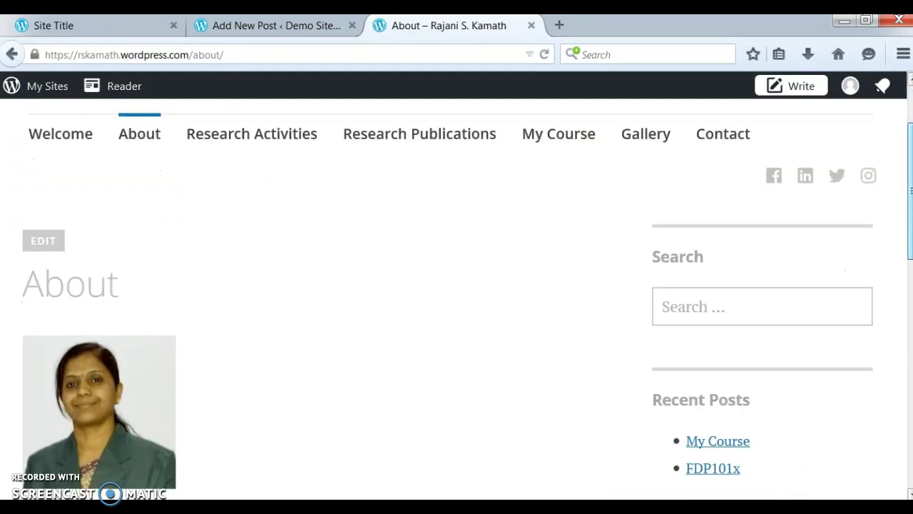
scroll(456, 292, down, 2)
scroll(456, 293, down, 1)
scroll(457, 293, down, 1)
scroll(457, 293, down, 1)
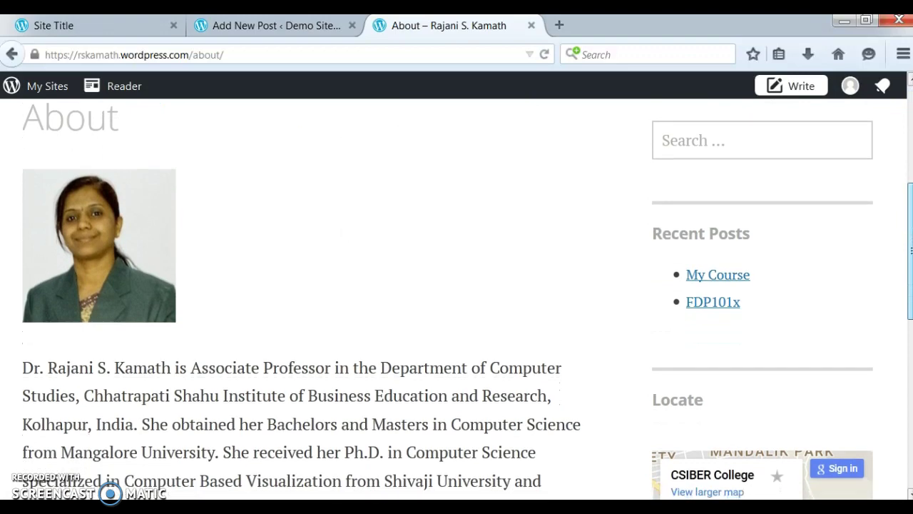
scroll(456, 292, down, 1)
scroll(457, 293, down, 1)
scroll(457, 292, down, 3)
scroll(456, 292, down, 1)
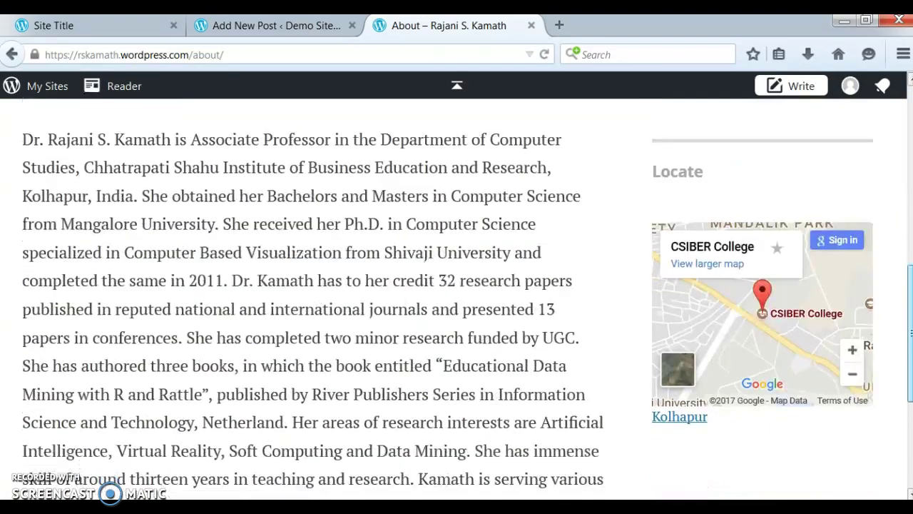
scroll(457, 292, down, 1)
scroll(457, 293, up, 1)
scroll(220, 410, down, 4)
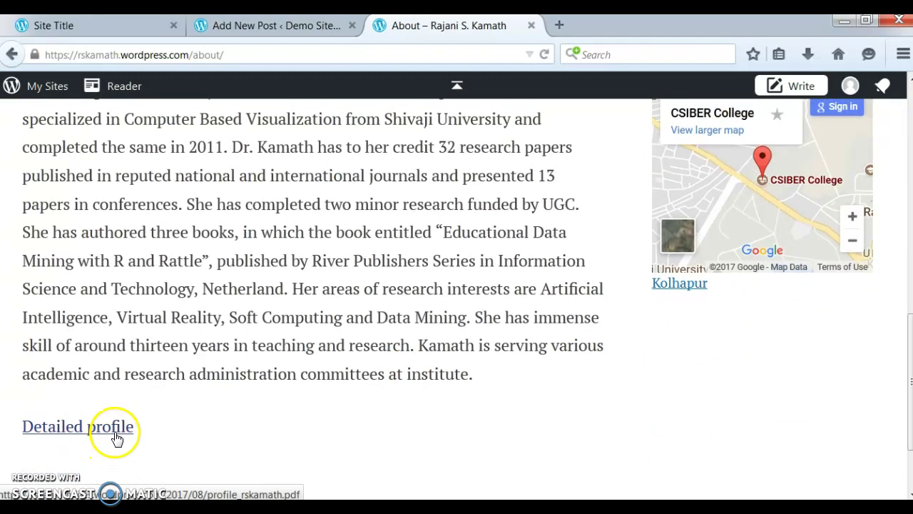
scroll(457, 285, up, 3)
scroll(457, 285, up, 1)
scroll(456, 285, up, 3)
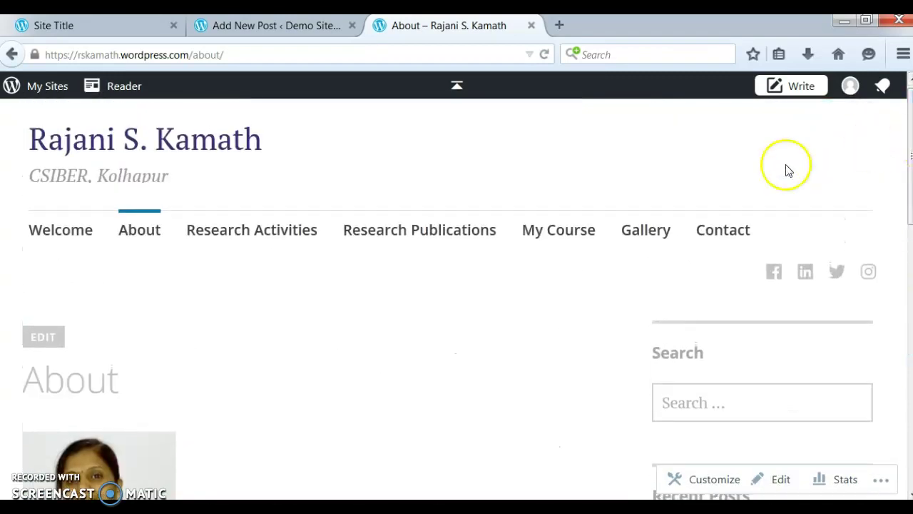
View the Research Activities page with its publication and research counts
click(255, 240)
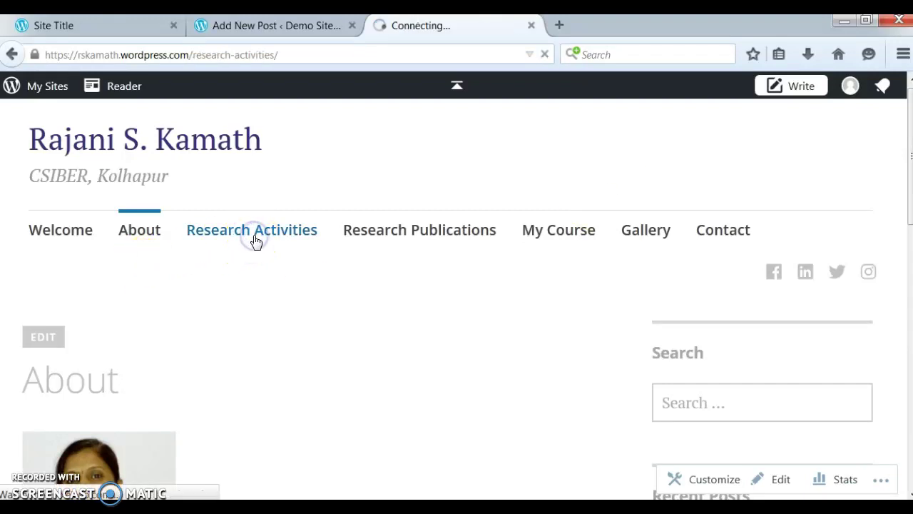
drag(395, 285, 451, 291)
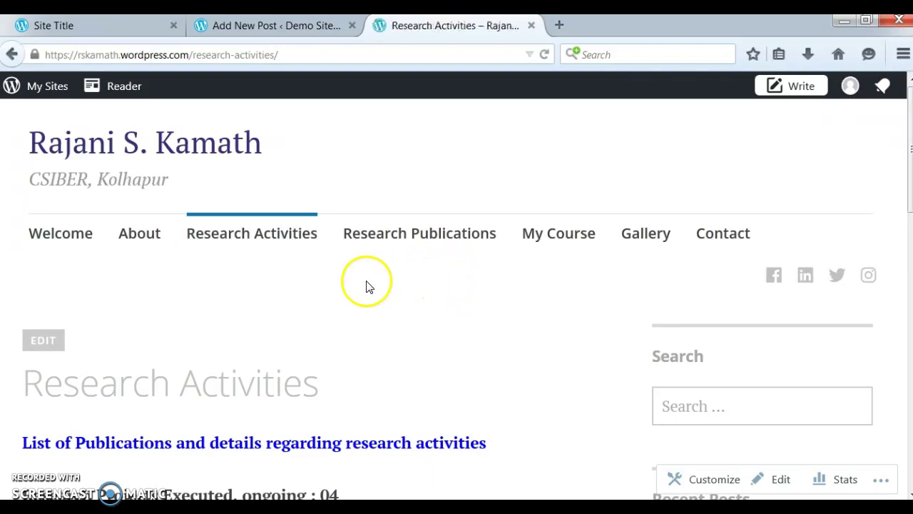
scroll(456, 299, down, 5)
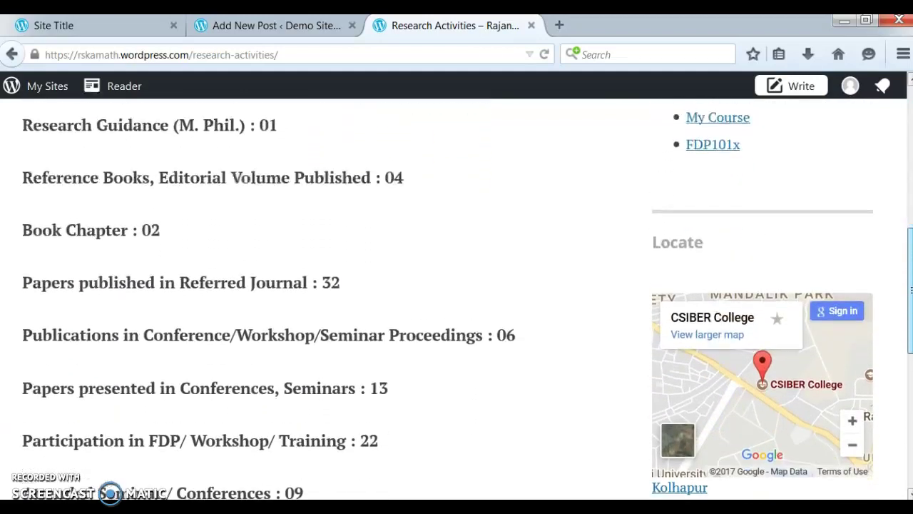
scroll(457, 300, up, 1)
scroll(457, 300, up, 2)
scroll(457, 300, up, 2)
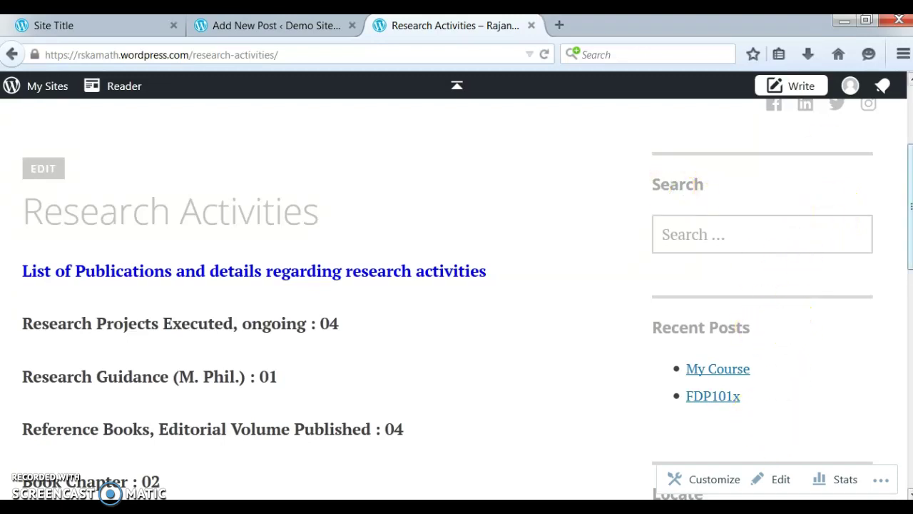
scroll(456, 300, up, 3)
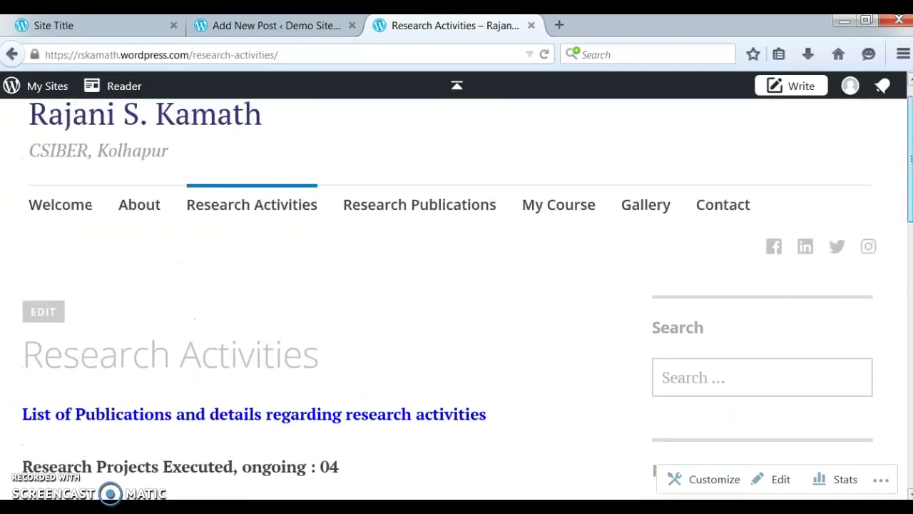
Open the My Course page from the site menu and scroll down through it
click(585, 208)
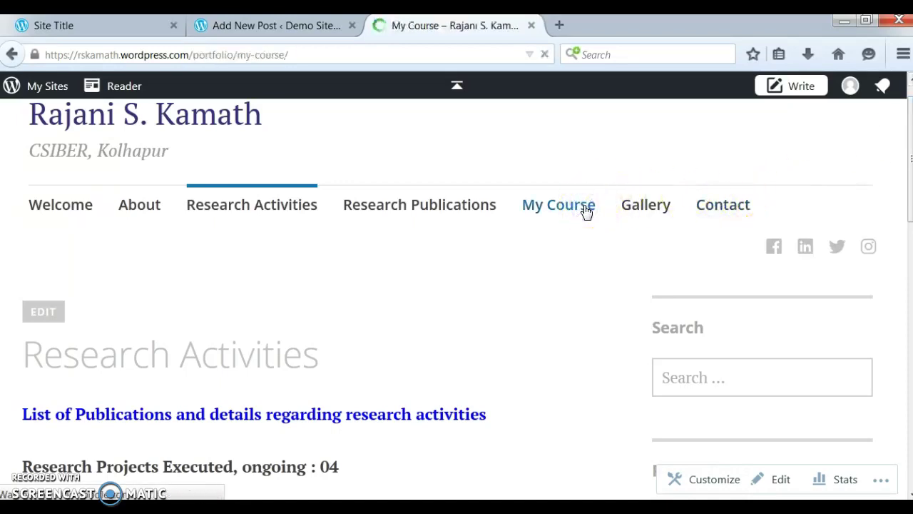
click(569, 228)
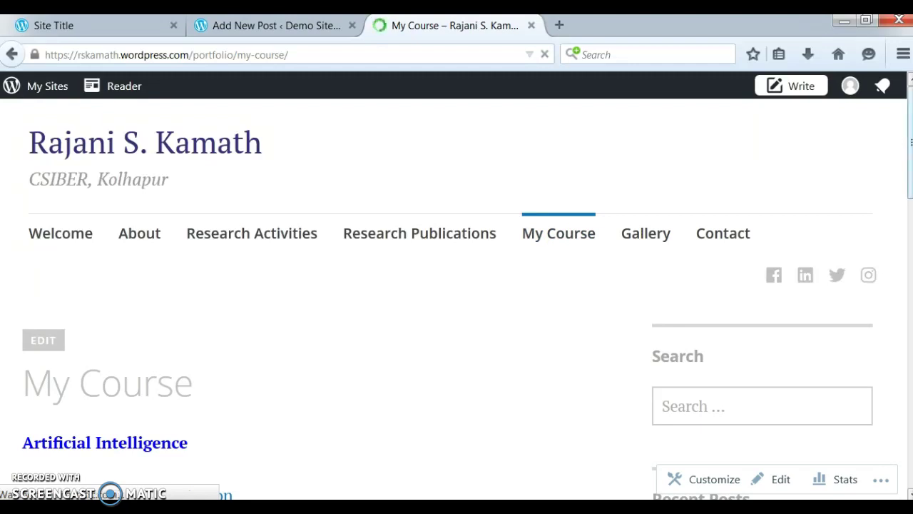
scroll(456, 285, down, 1)
scroll(456, 285, down, 2)
scroll(457, 286, down, 2)
scroll(457, 285, down, 2)
scroll(456, 285, down, 2)
scroll(456, 285, down, 1)
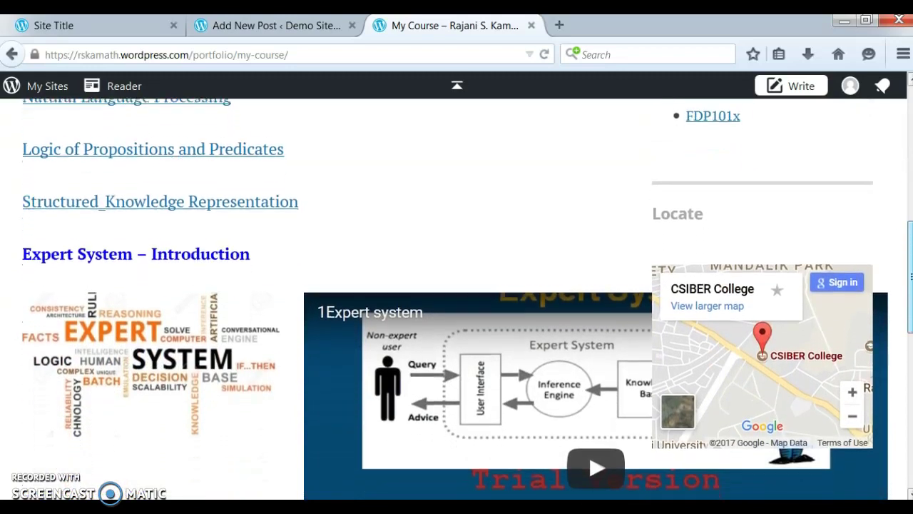
scroll(457, 285, down, 1)
scroll(457, 286, down, 2)
scroll(456, 285, down, 1)
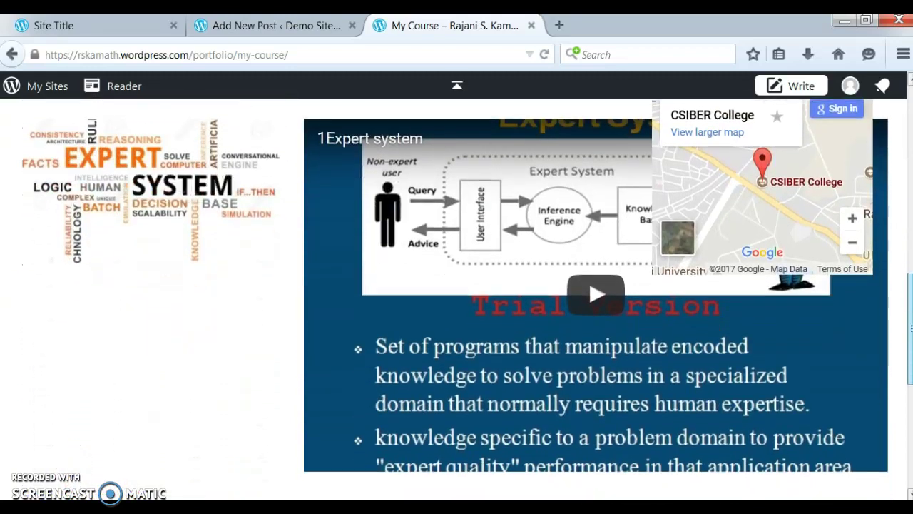
scroll(457, 286, down, 1)
scroll(457, 286, down, 2)
scroll(457, 286, down, 1)
Open the August 15, 2017 My Course post from Recent Posts
scroll(456, 286, up, 5)
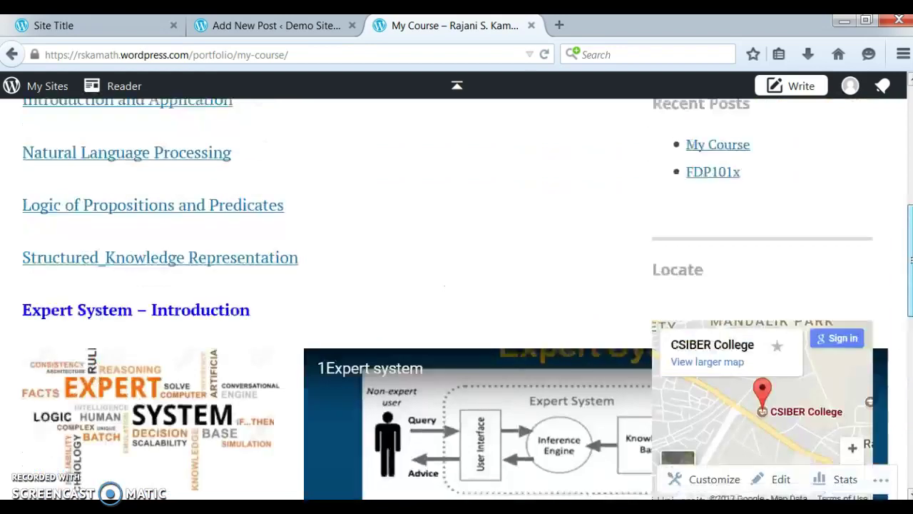
scroll(456, 285, up, 3)
scroll(457, 285, up, 1)
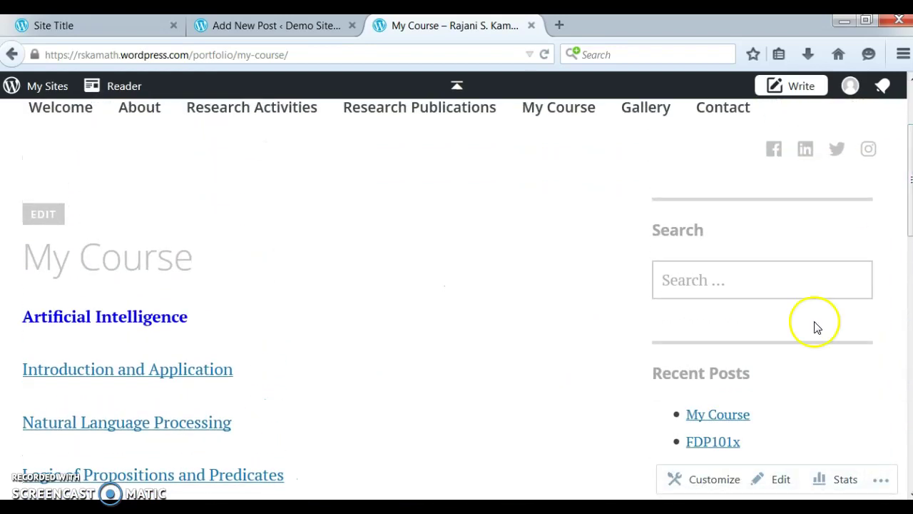
click(710, 419)
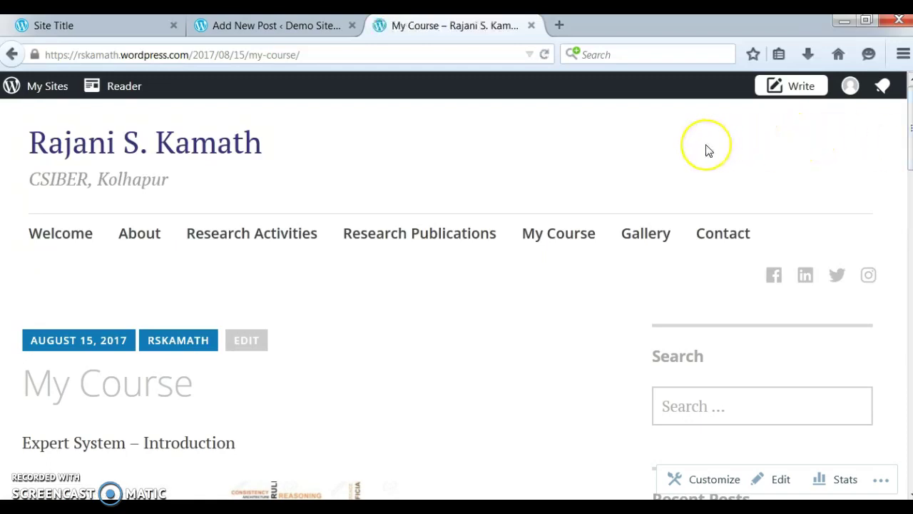
click(659, 149)
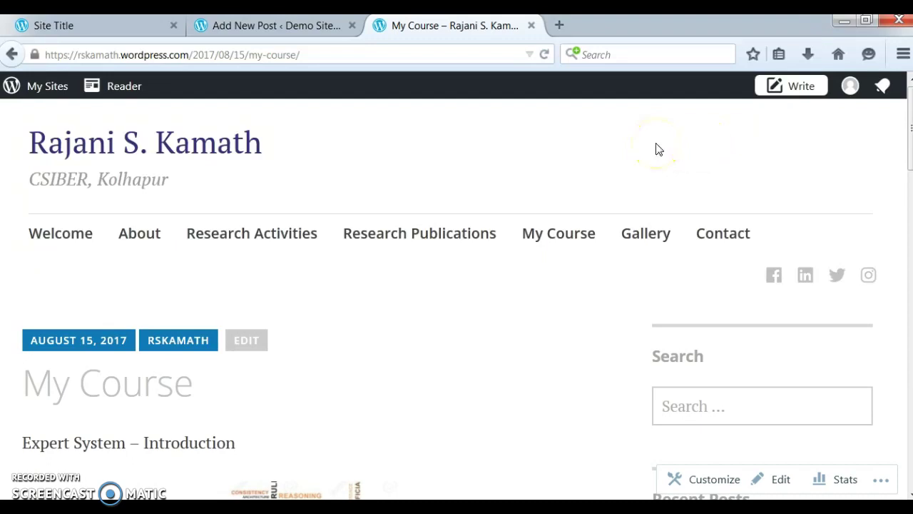